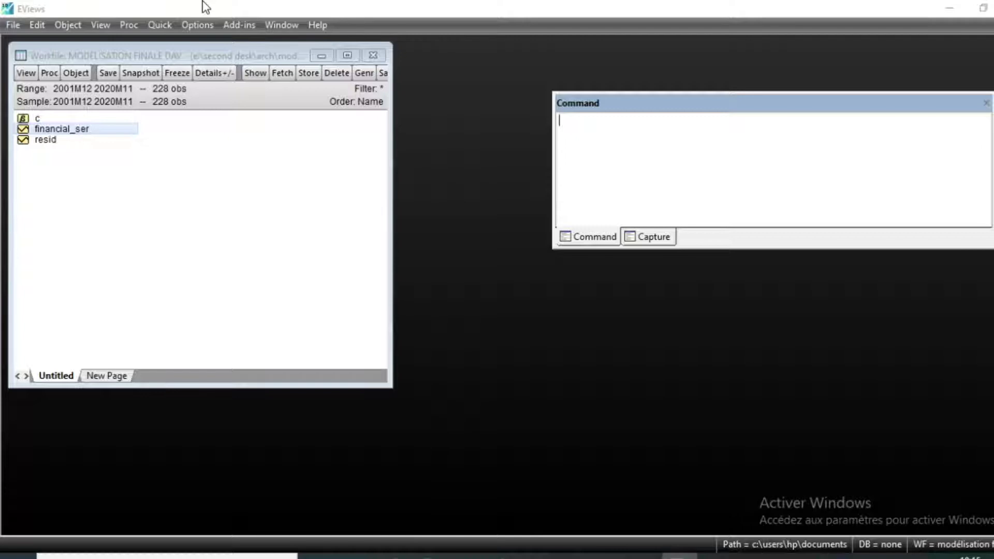
Step: Open the financial_ser series and display it as a line graph using the default graph options
click(54, 132)
double_click(54, 130)
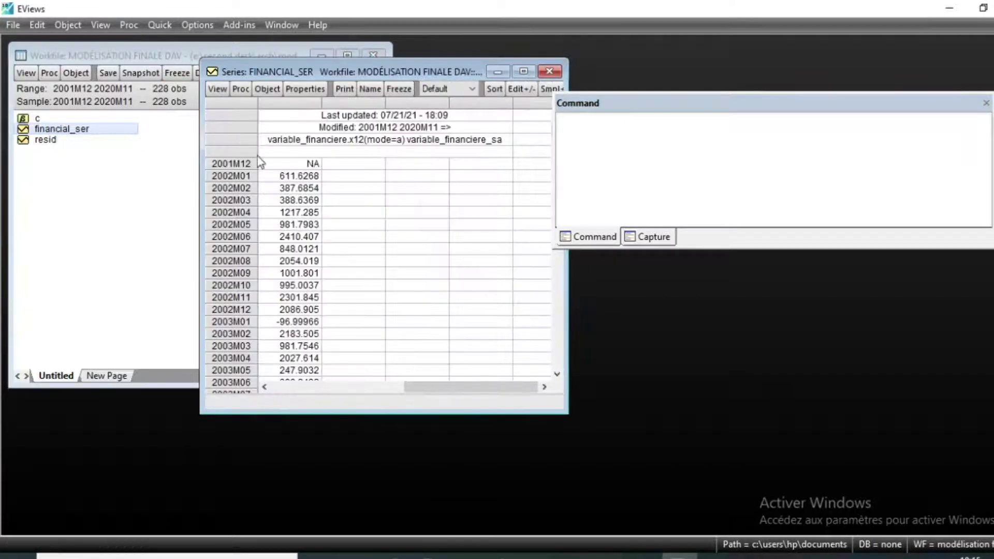
click(218, 89)
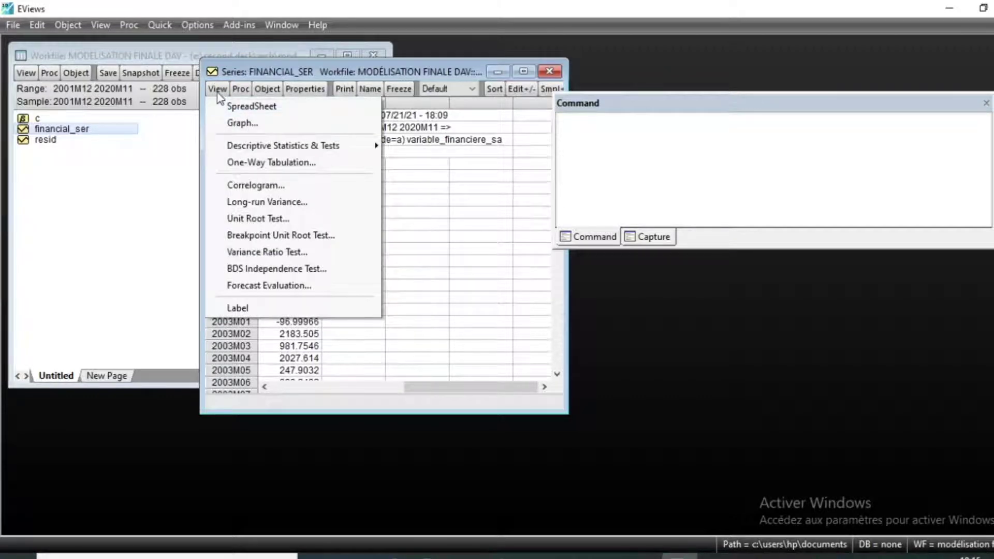
click(251, 123)
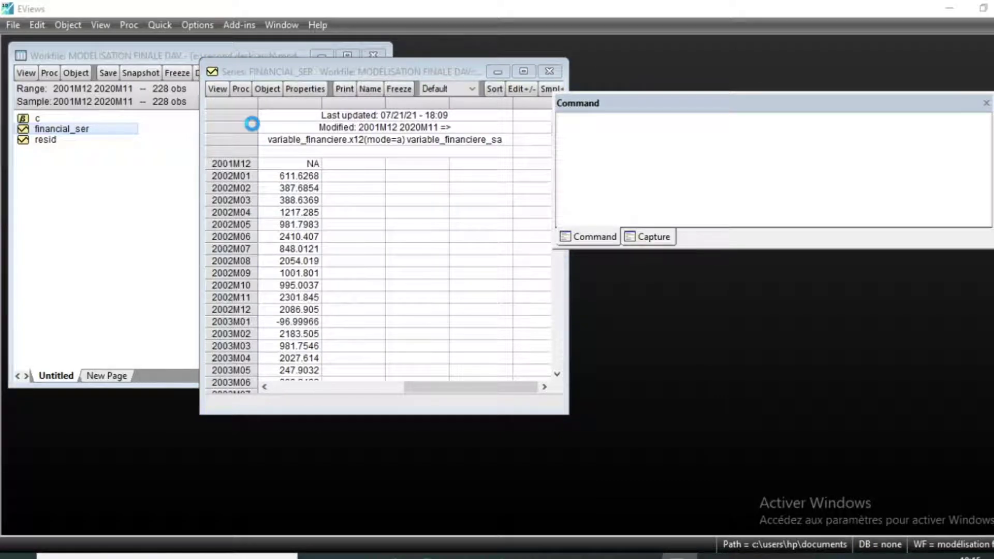
key(Return)
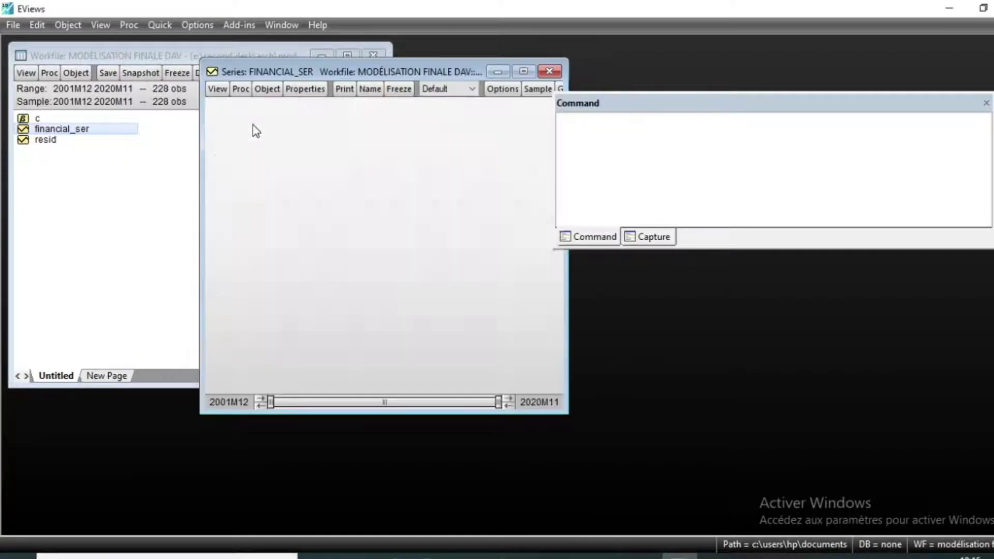
drag(366, 73, 253, 74)
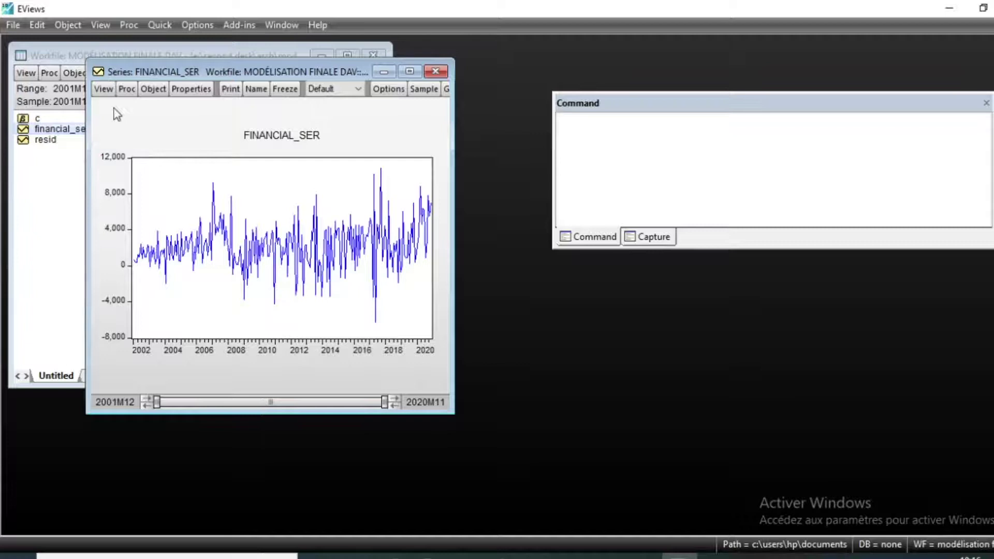
Step: Run an Augmented Dickey-Fuller unit root test on financial_ser in level with an intercept, and check the test's probability
click(103, 90)
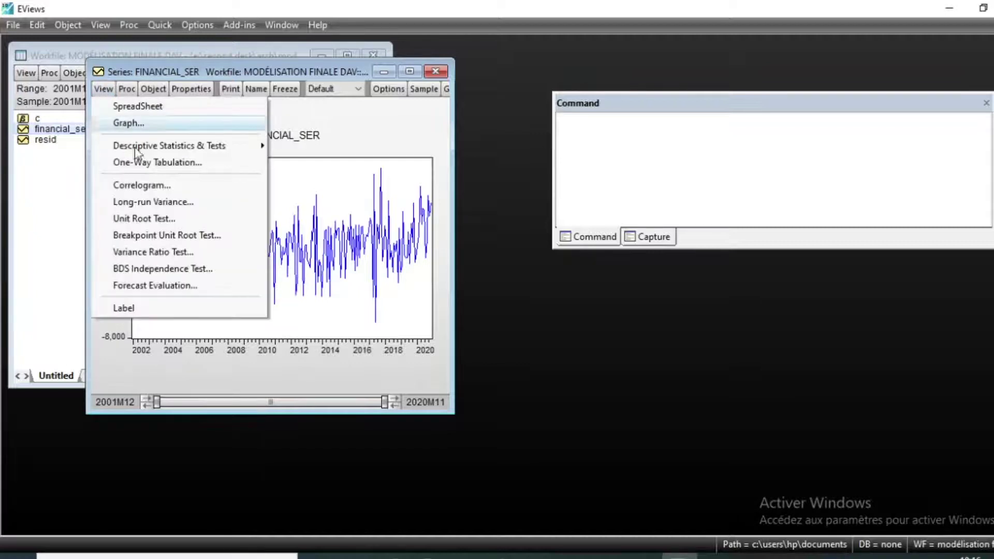
click(164, 222)
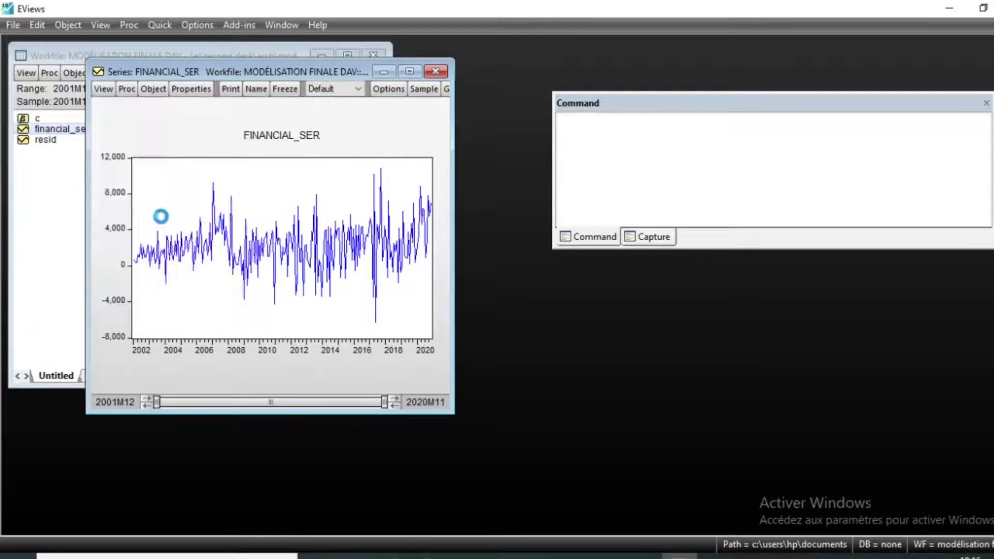
click(287, 163)
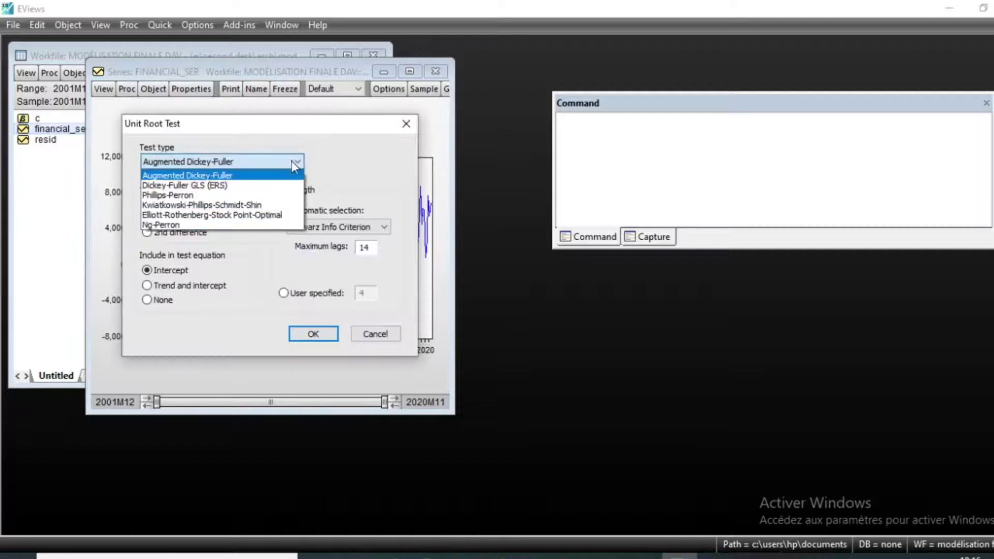
click(169, 174)
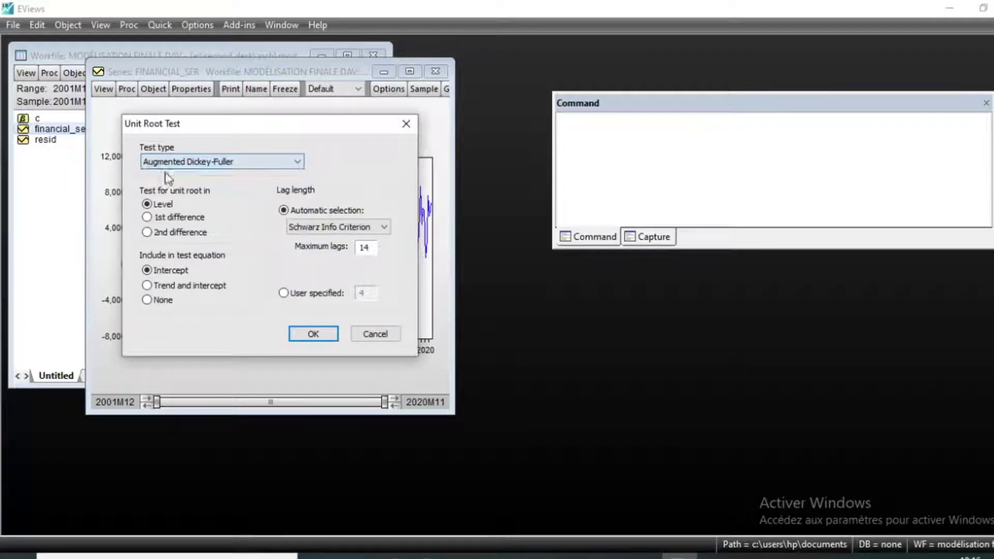
click(311, 334)
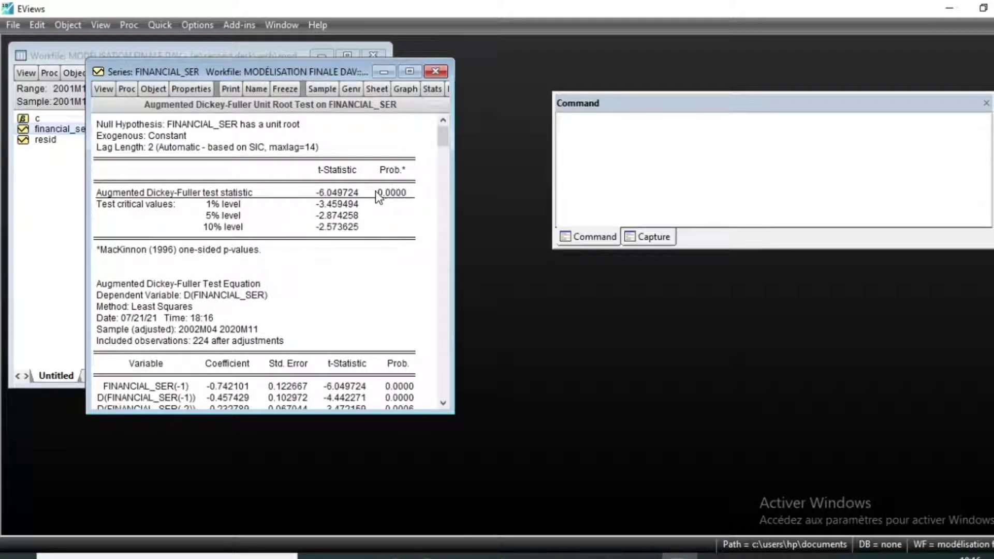
click(403, 192)
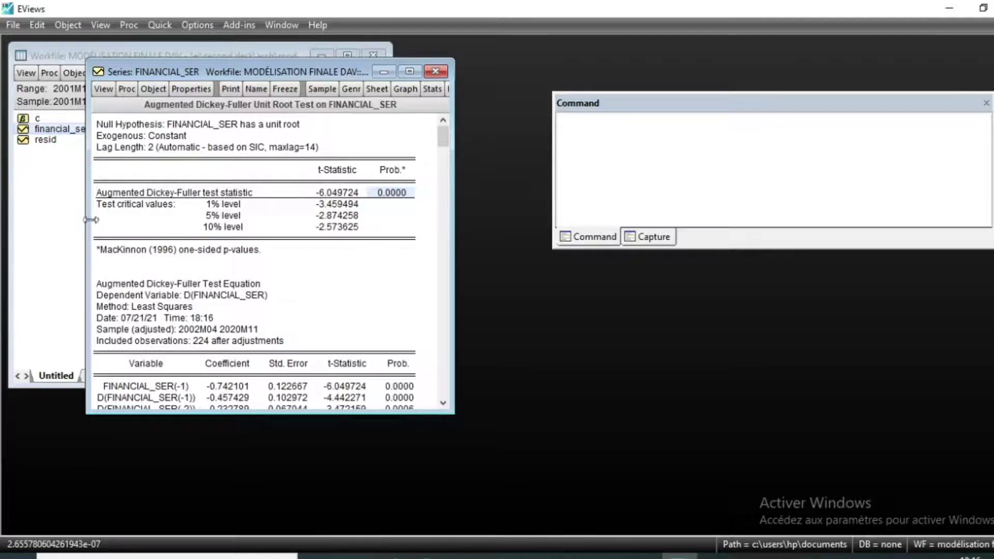
Step: Display the correlogram of financial_ser in level with 36 lags
click(108, 93)
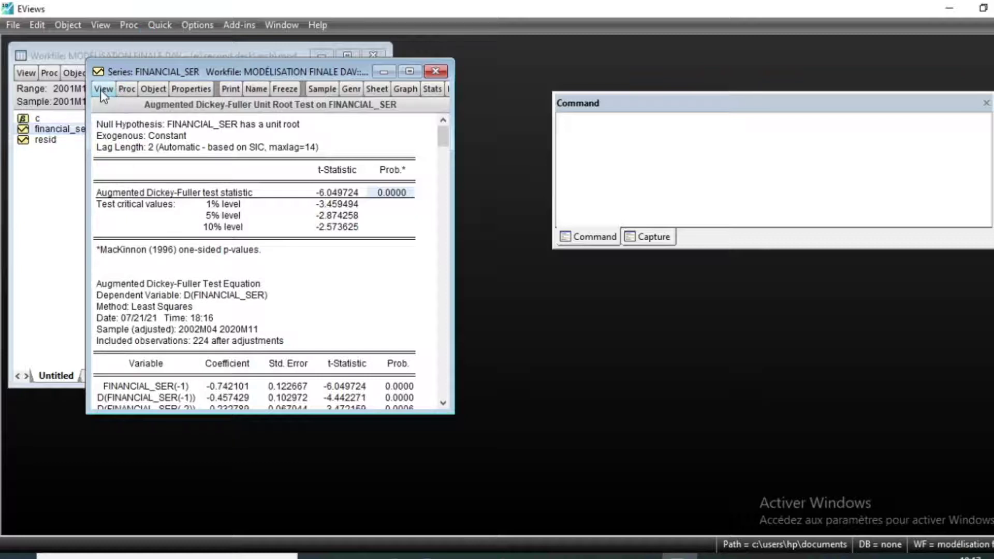
click(102, 89)
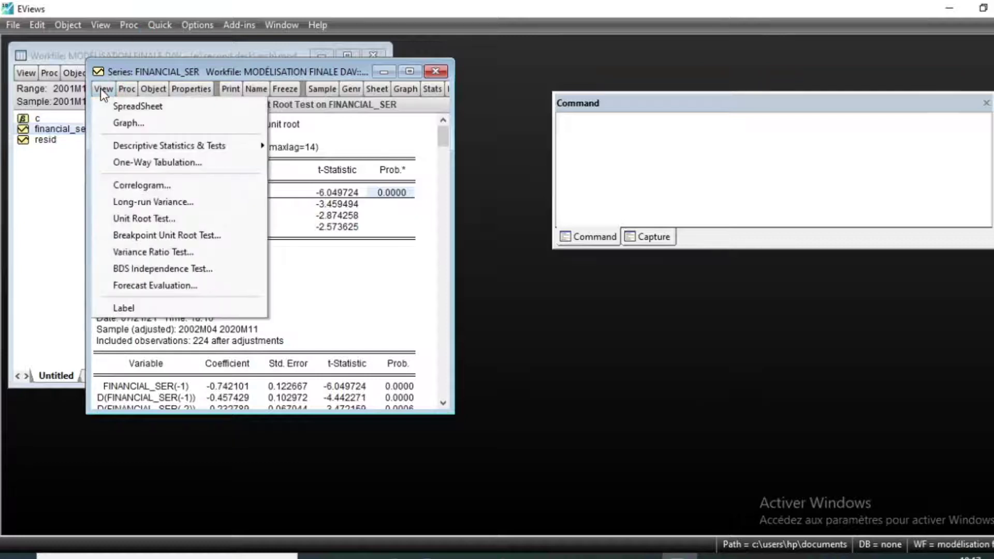
click(160, 188)
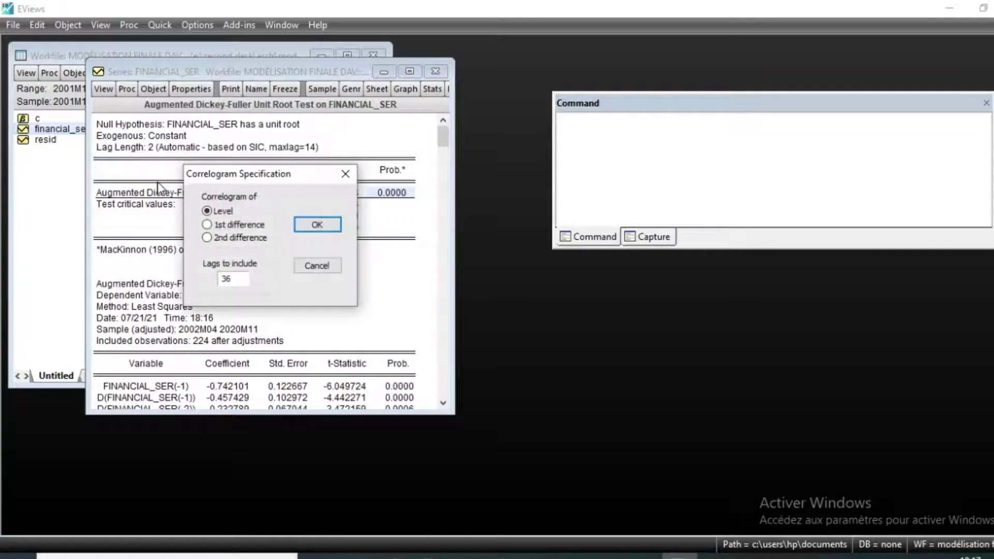
click(321, 224)
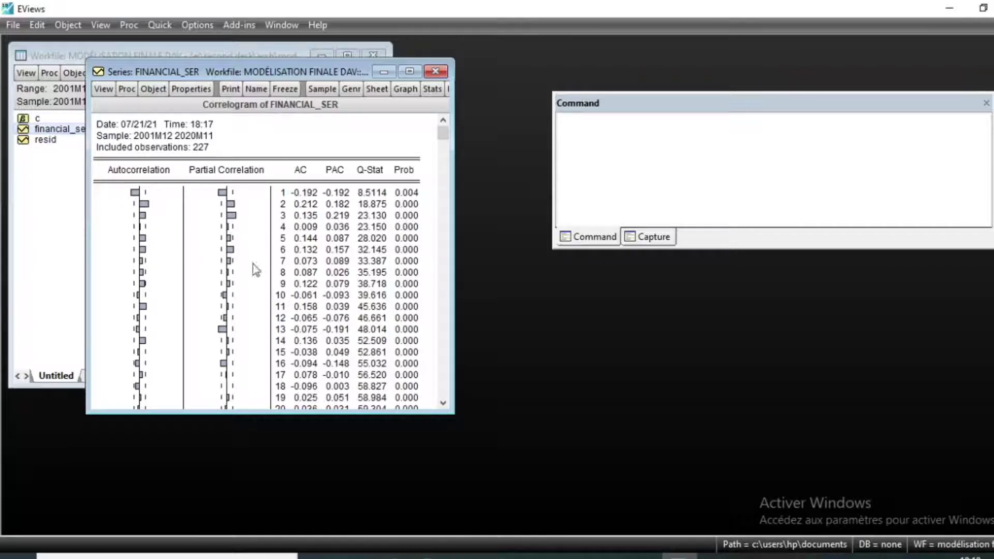
Step: Estimate the equation financial_ser c AR(1) AR(2) AR(3) MA(1) MA(2) with the LS - Least Squares (NLS and ARMA) method
click(158, 26)
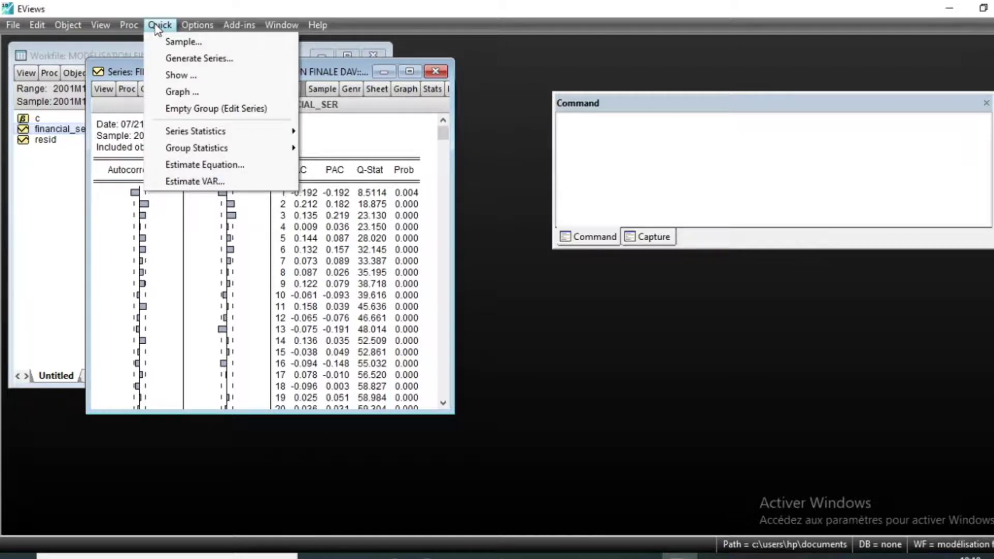
click(201, 168)
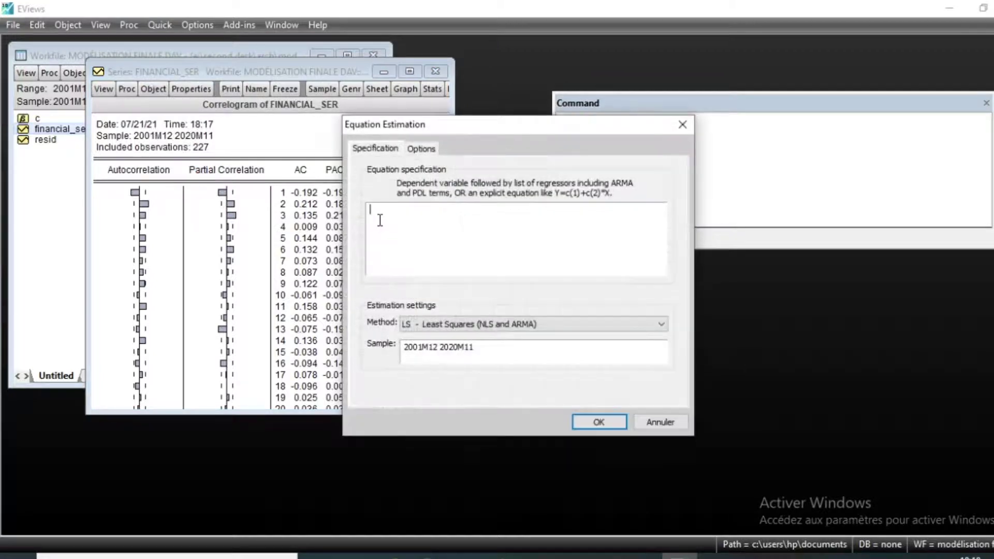
text(A)
key(BackSpace)
text(fin)
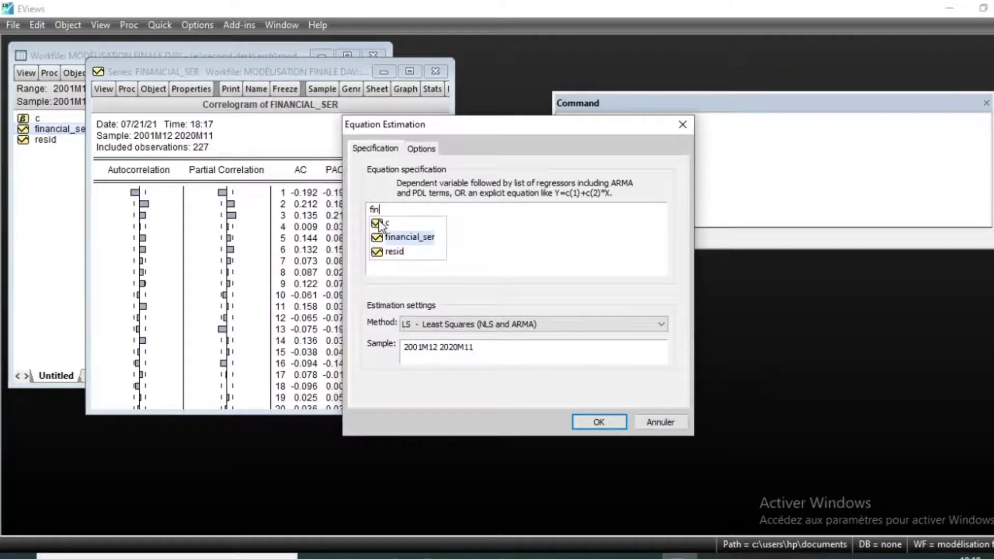
key(Return)
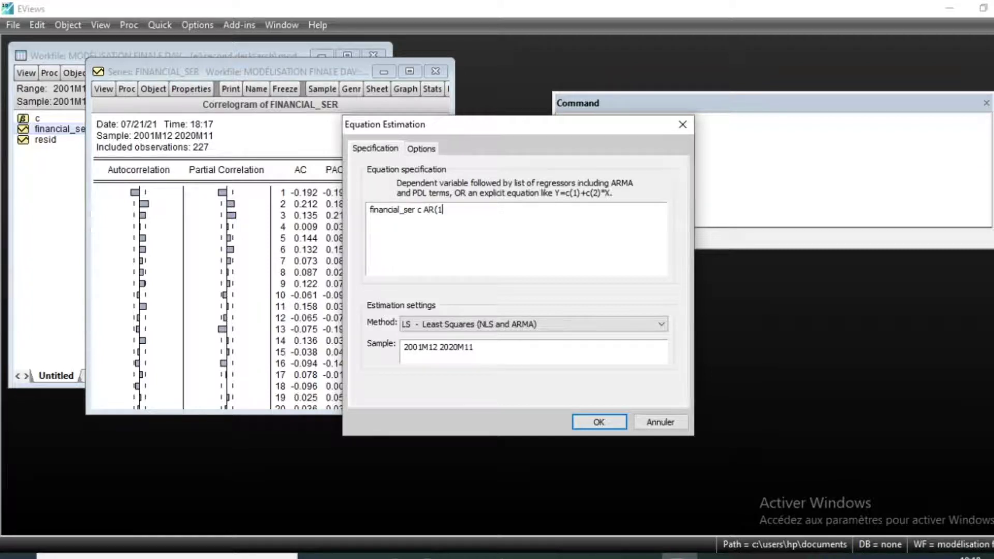
text(AR(2) AR)
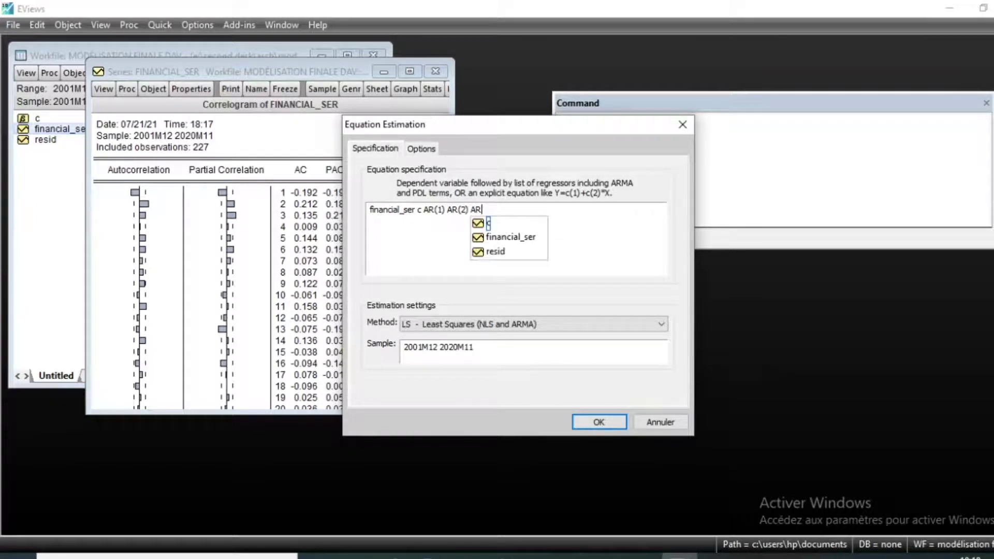
text((3)
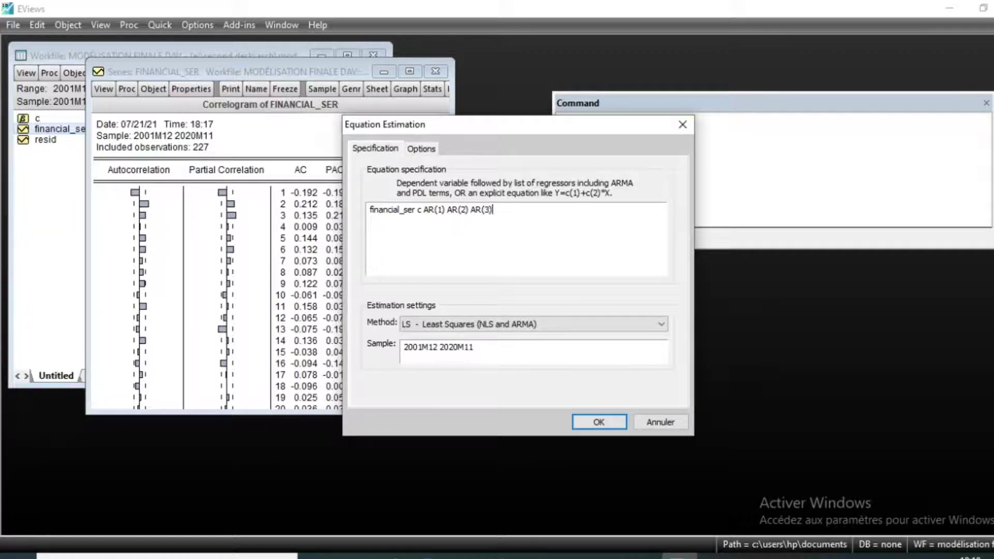
text() MA5)
key(BackSpace)
text((1) MA(2)
key(Return)
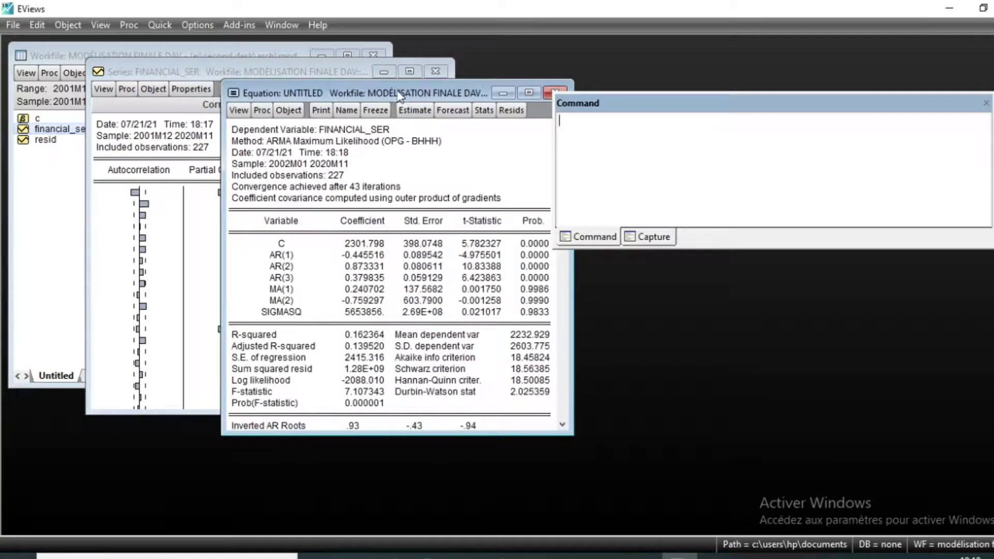
drag(321, 93, 199, 120)
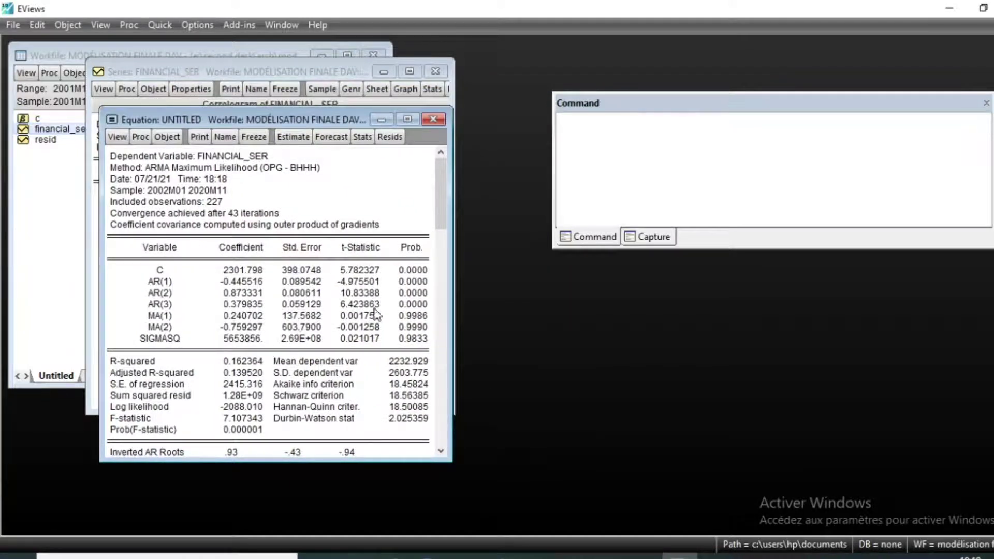
Step: Re-estimate the equation without the MA(1) and MA(2) terms, and review the coefficient probabilities, R-squared and inverted AR roots
drag(409, 315, 407, 330)
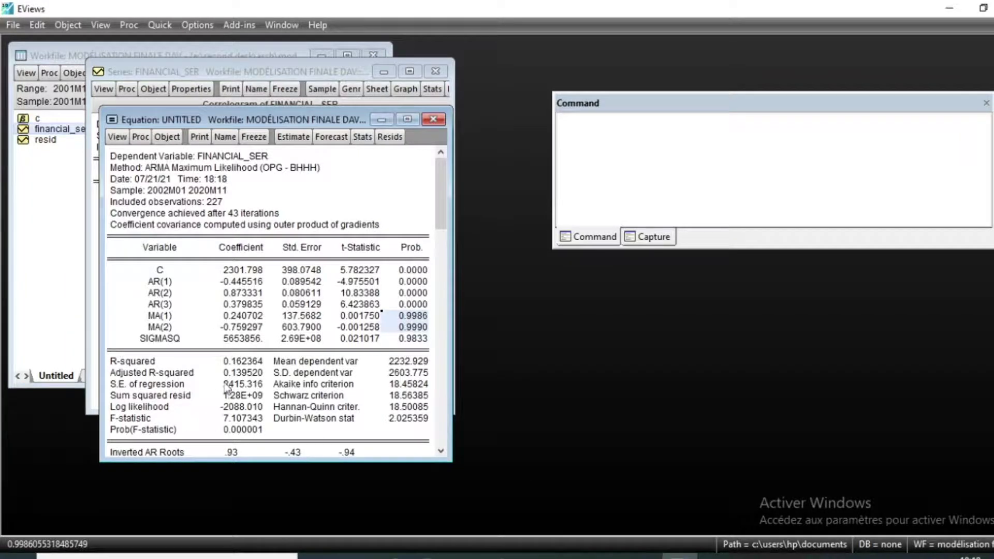
scroll(312, 406, down, 1)
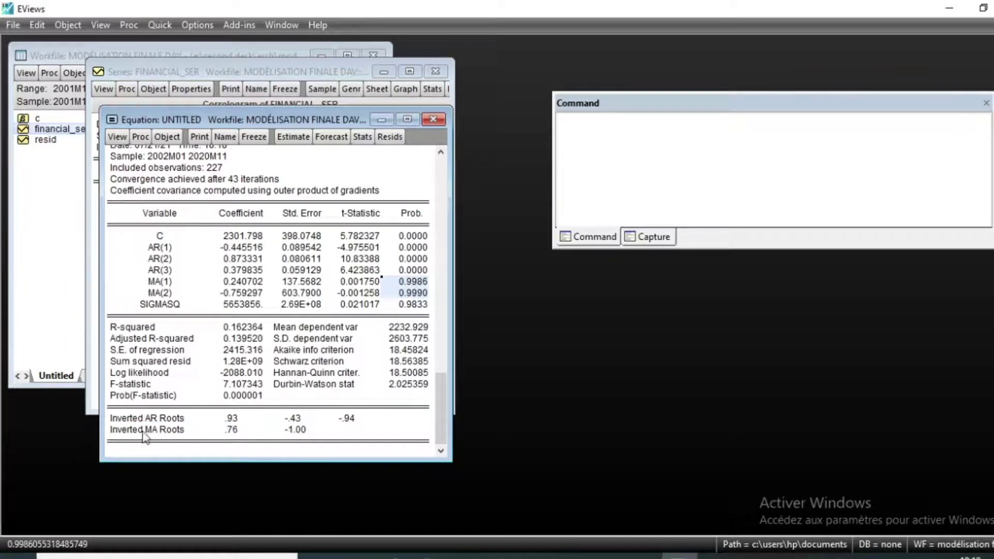
click(286, 432)
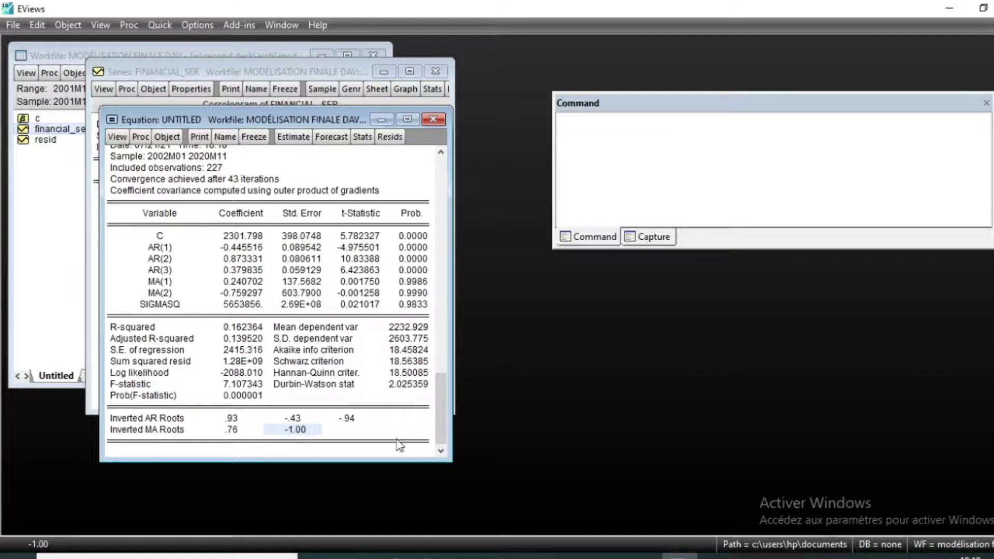
scroll(231, 374, up, 1)
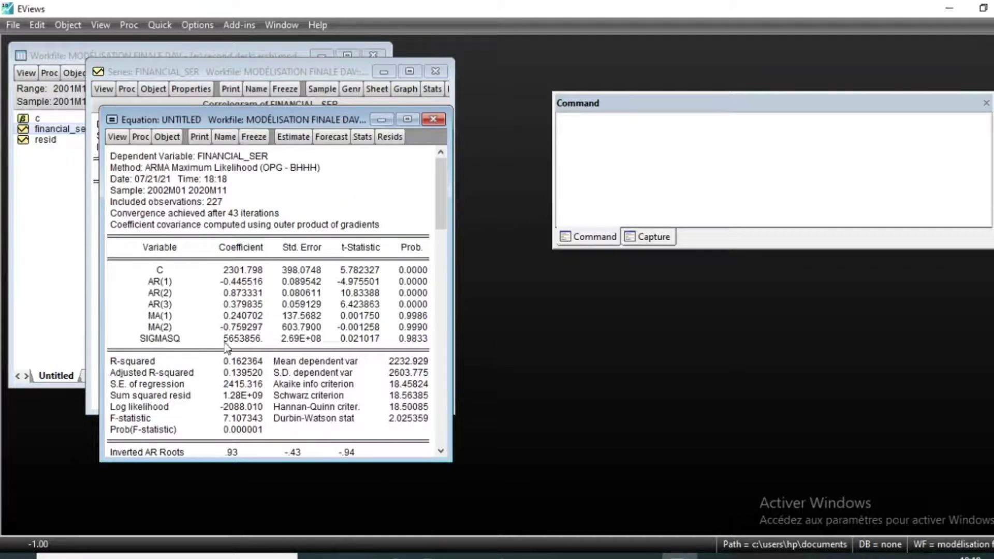
click(293, 136)
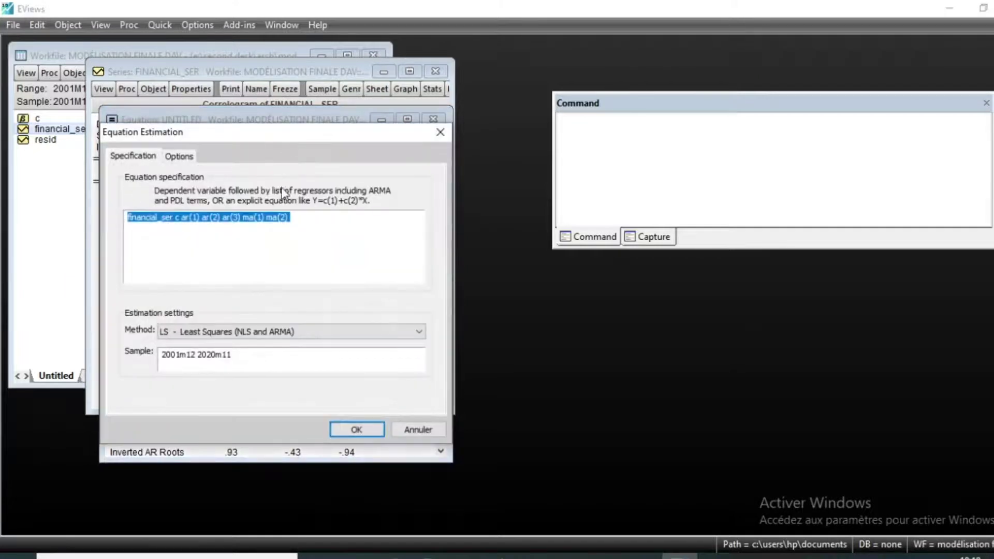
click(291, 223)
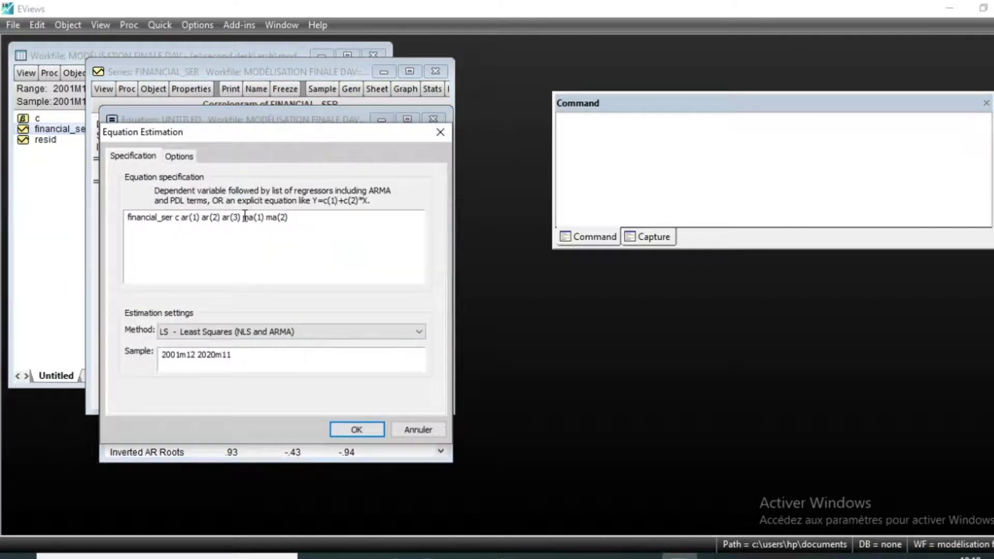
drag(244, 215, 323, 215)
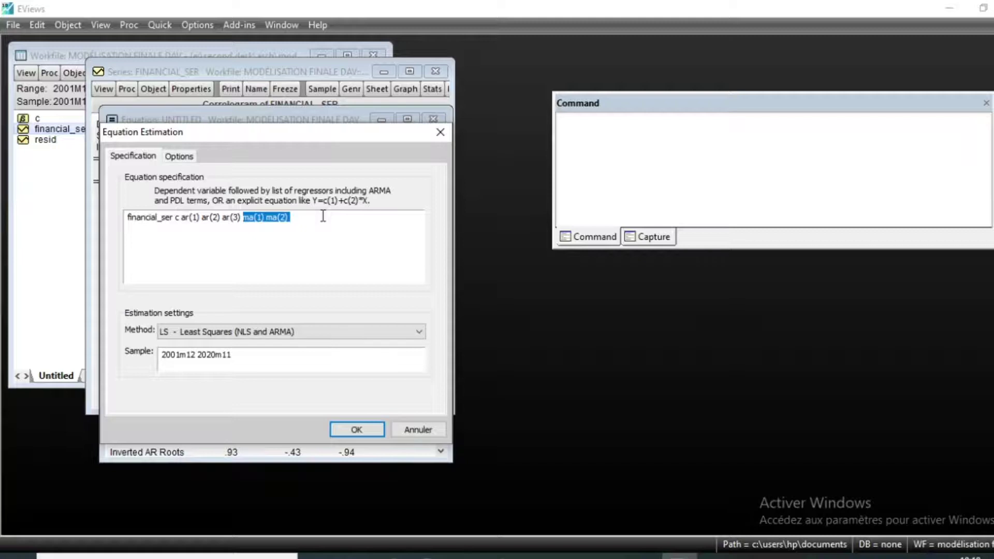
key(BackSpace)
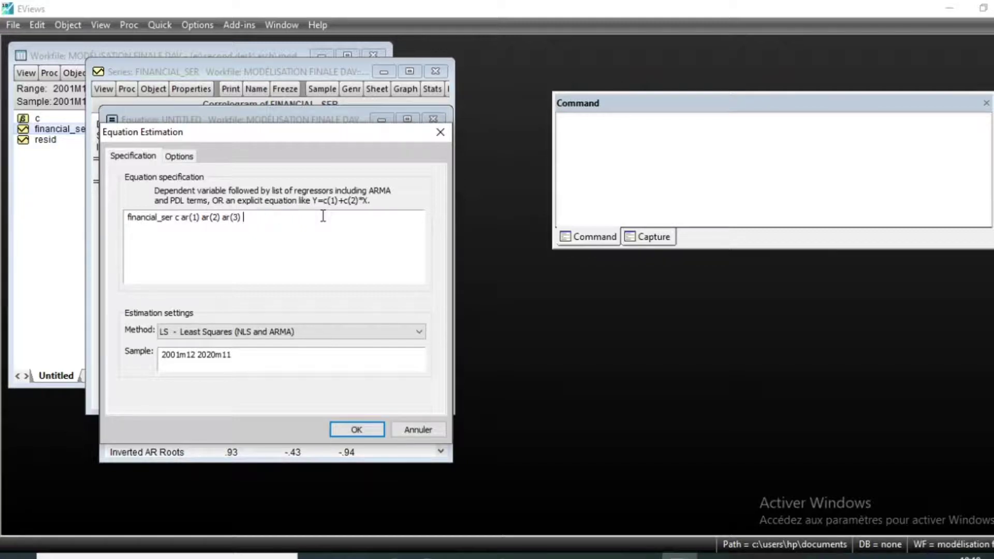
key(Return)
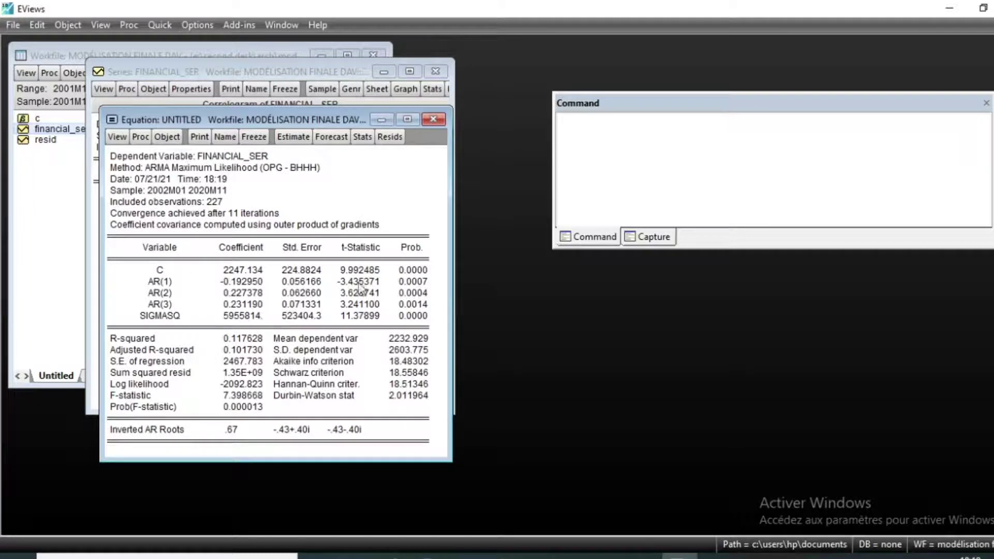
drag(412, 269, 414, 328)
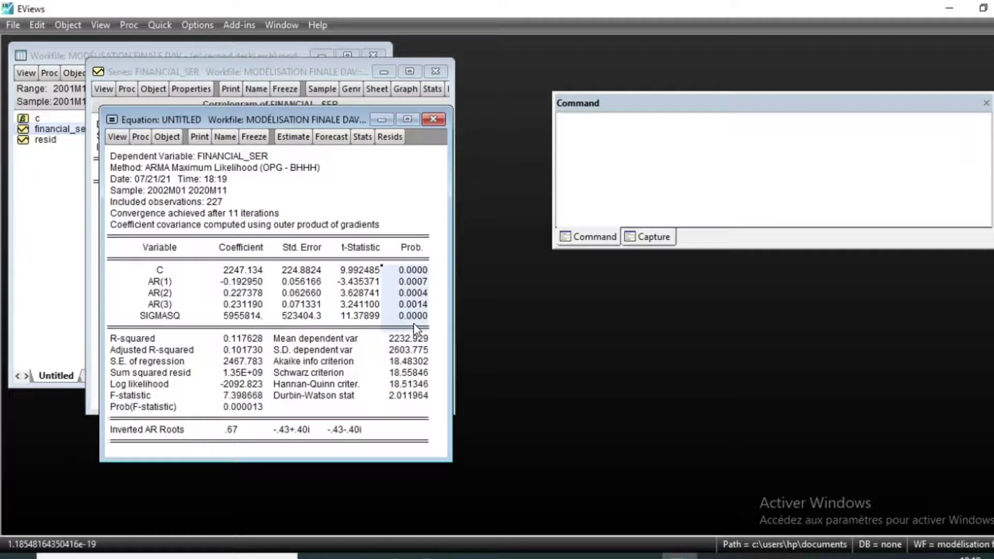
click(226, 342)
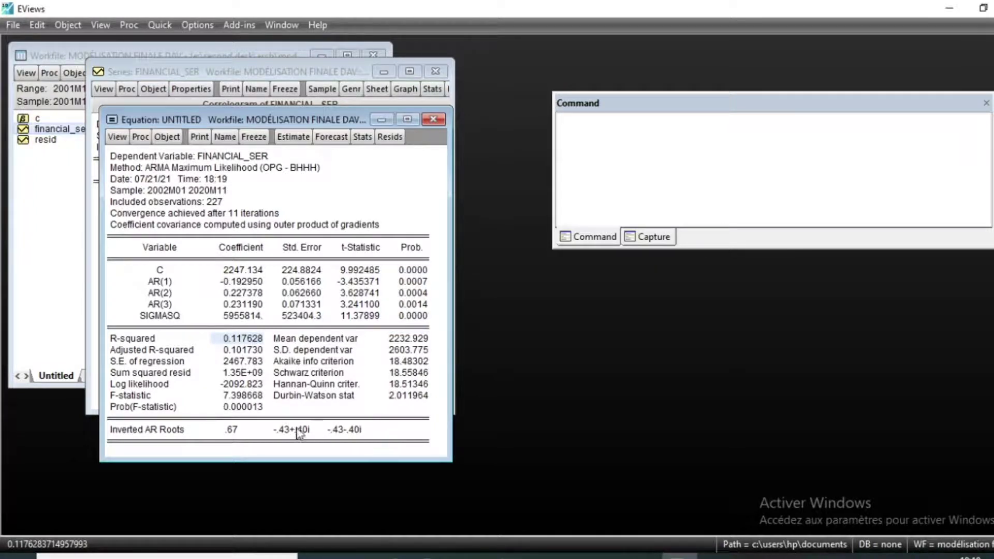
drag(126, 437, 377, 437)
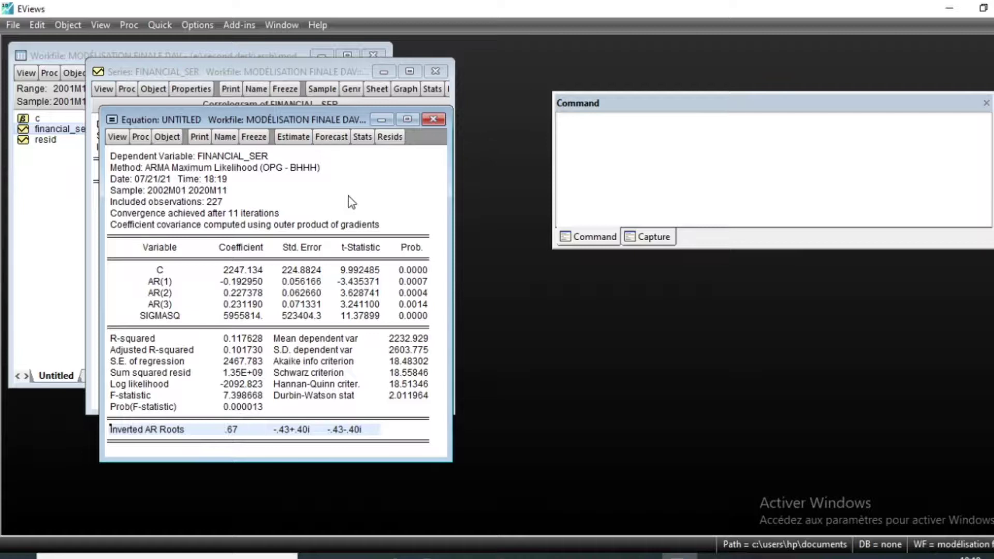
Step: Run the histogram normality test on the AR equation's residuals, and check the Jarque-Bera probability
click(117, 137)
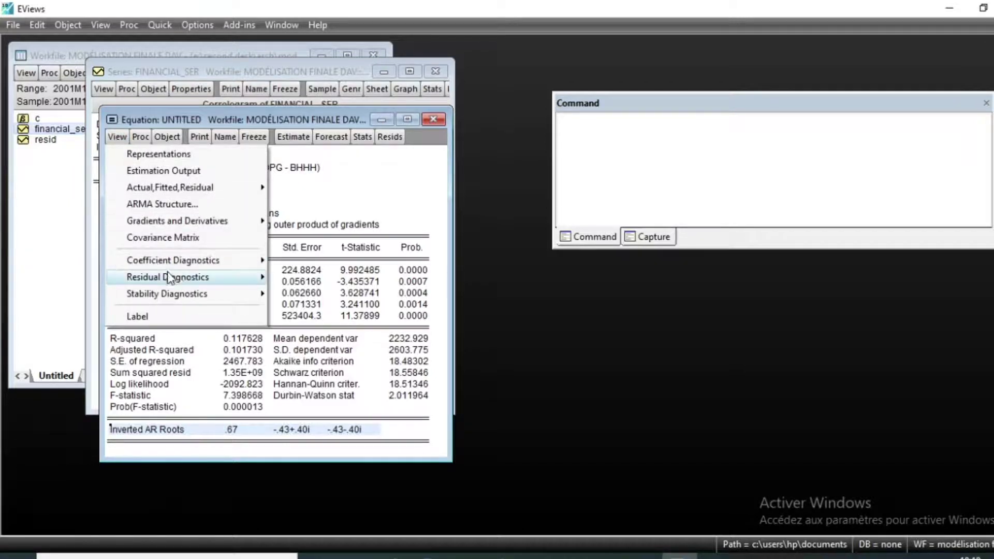
mouse_move(227, 281)
click(327, 310)
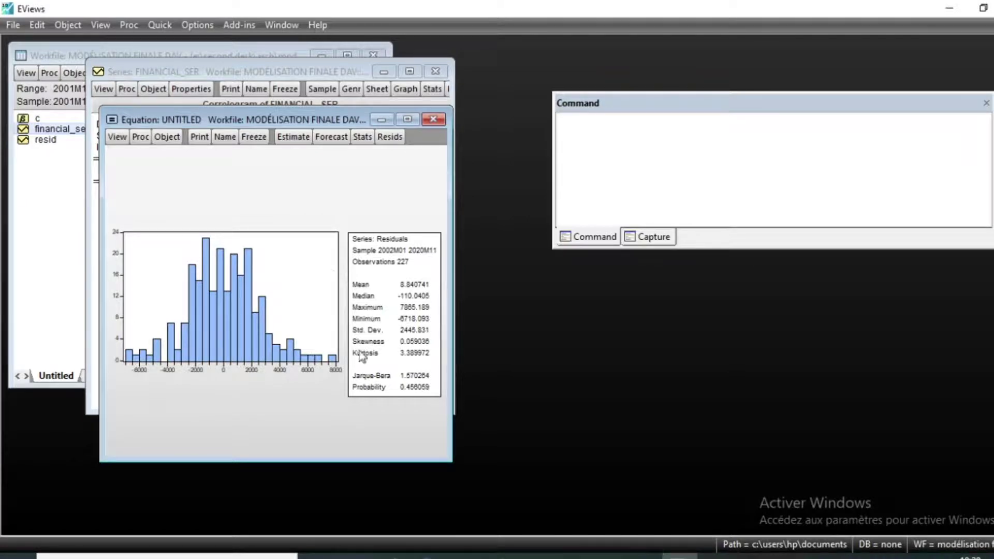
mouse_move(422, 393)
mouse_down()
mouse_move(432, 394)
mouse_move(419, 392)
mouse_up()
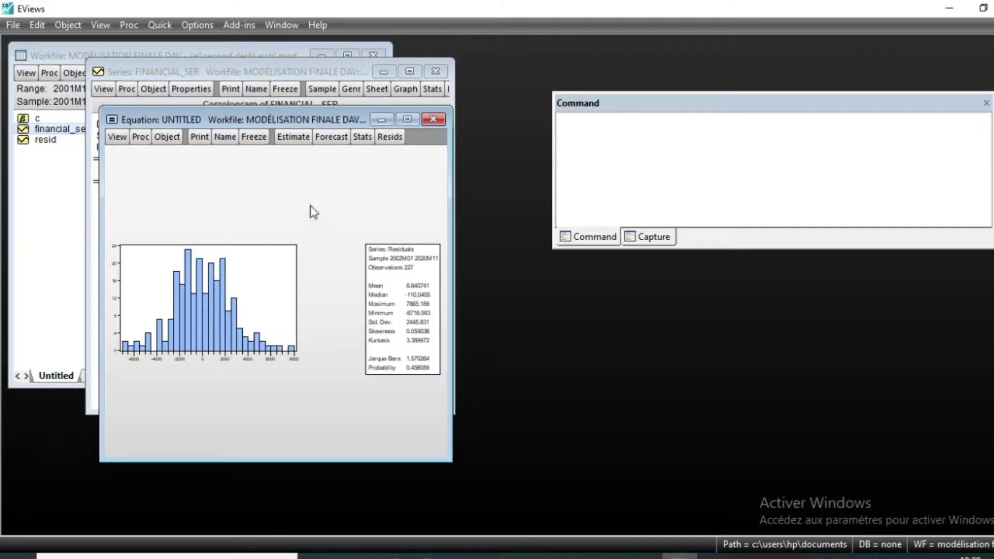
Step: Display the correlogram of resid in level with 36 lags, and review its autocorrelations and Q-statistic probabilities
click(118, 138)
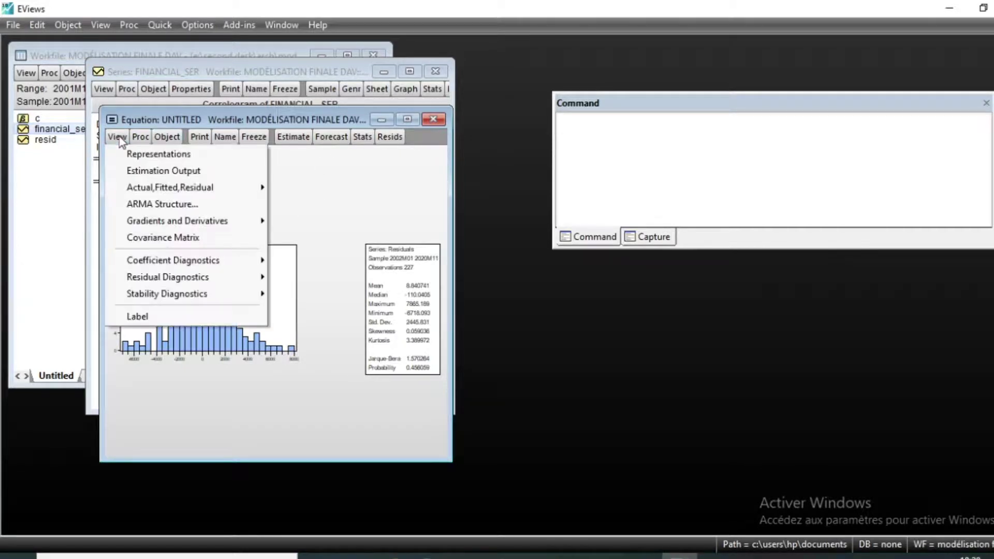
click(284, 71)
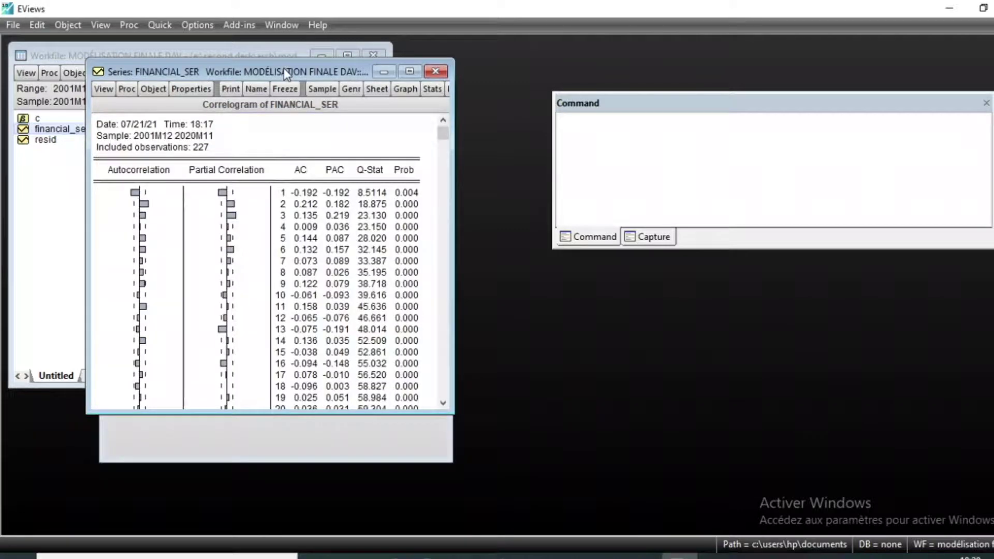
drag(250, 71, 402, 217)
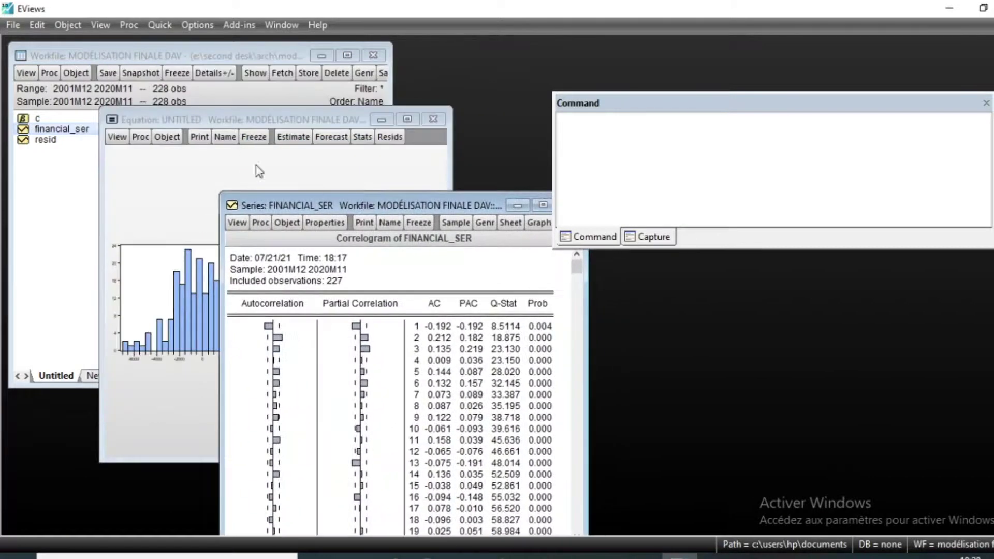
double_click(47, 140)
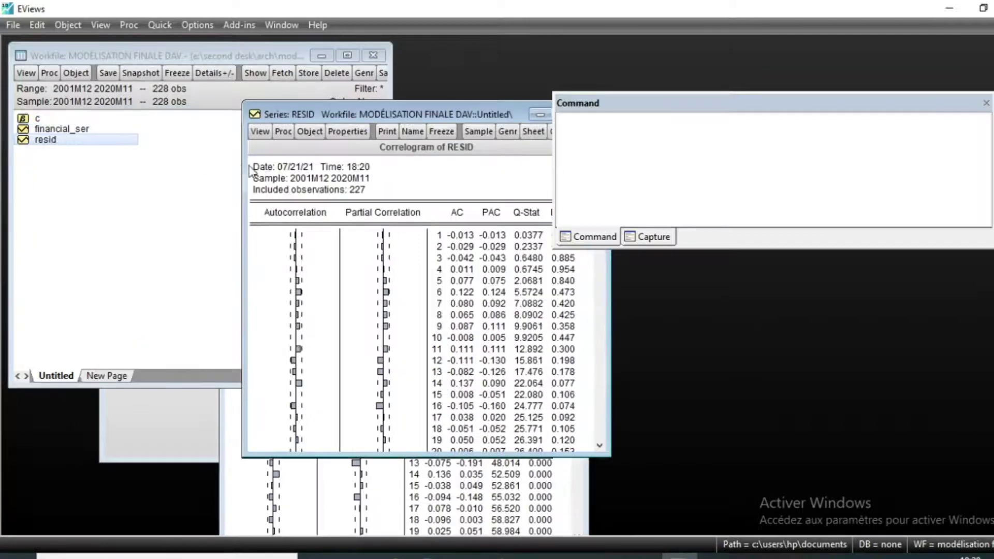
click(259, 131)
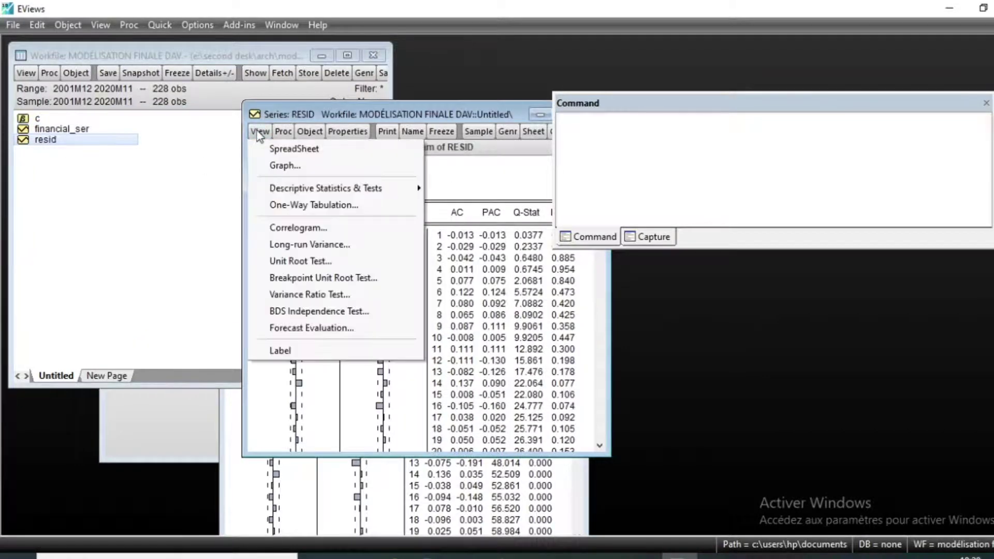
click(298, 229)
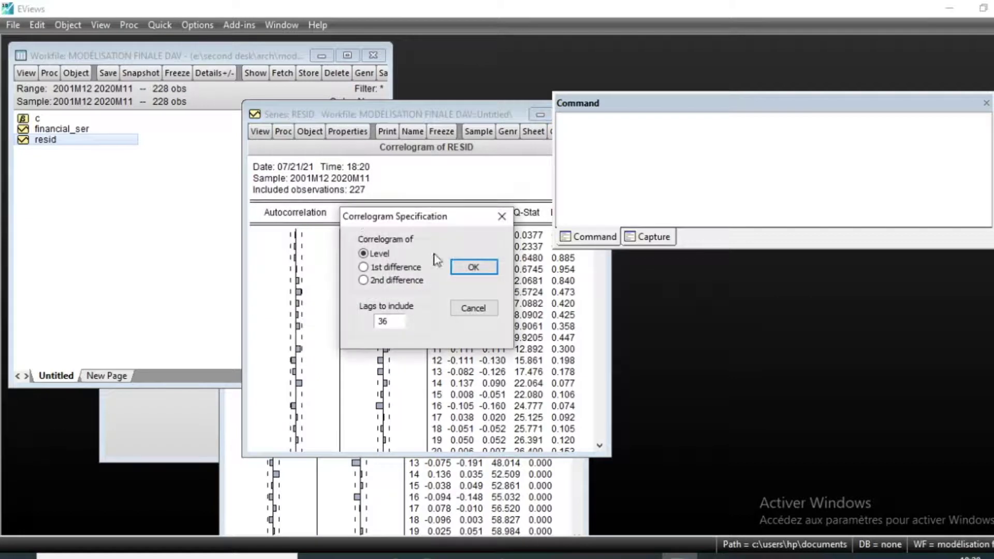
click(457, 266)
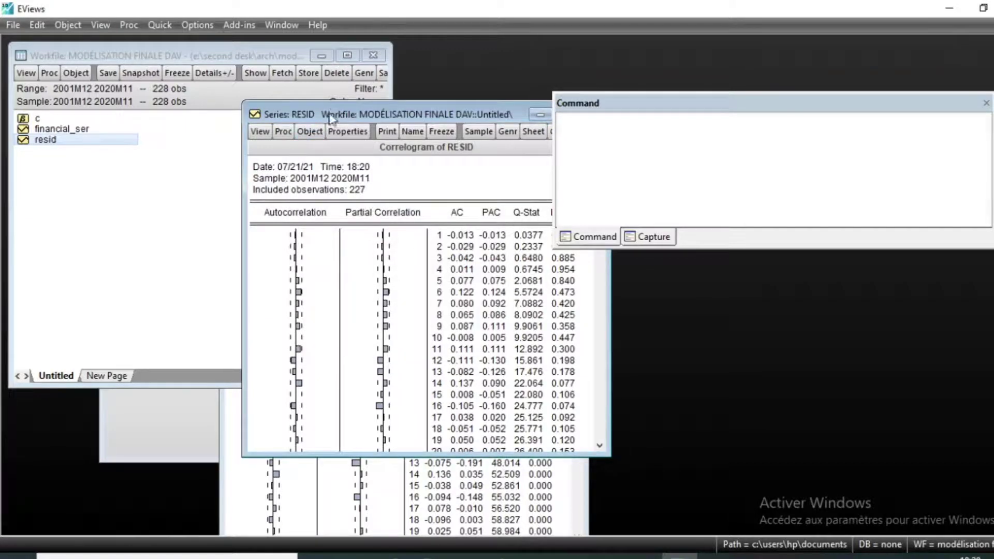
drag(337, 119, 188, 109)
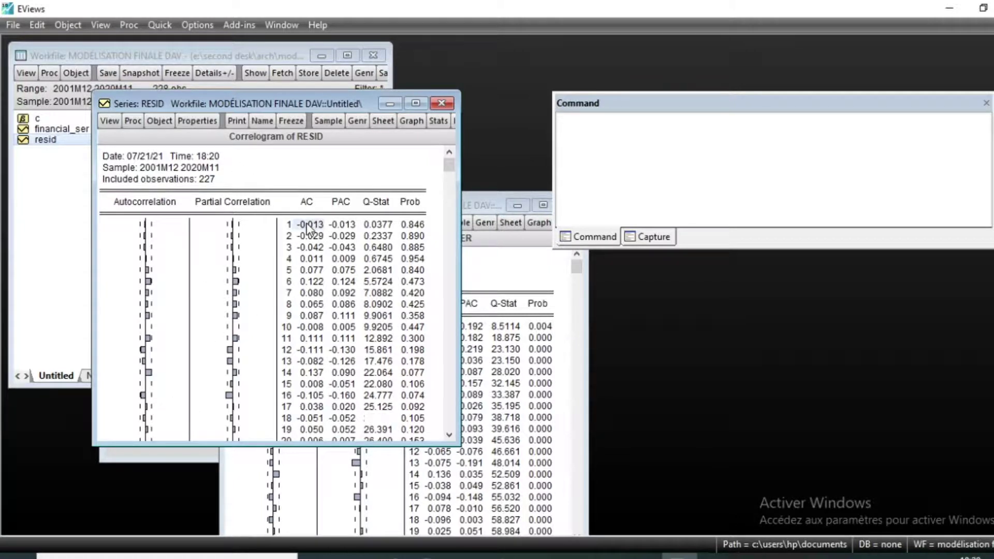
drag(309, 225, 314, 438)
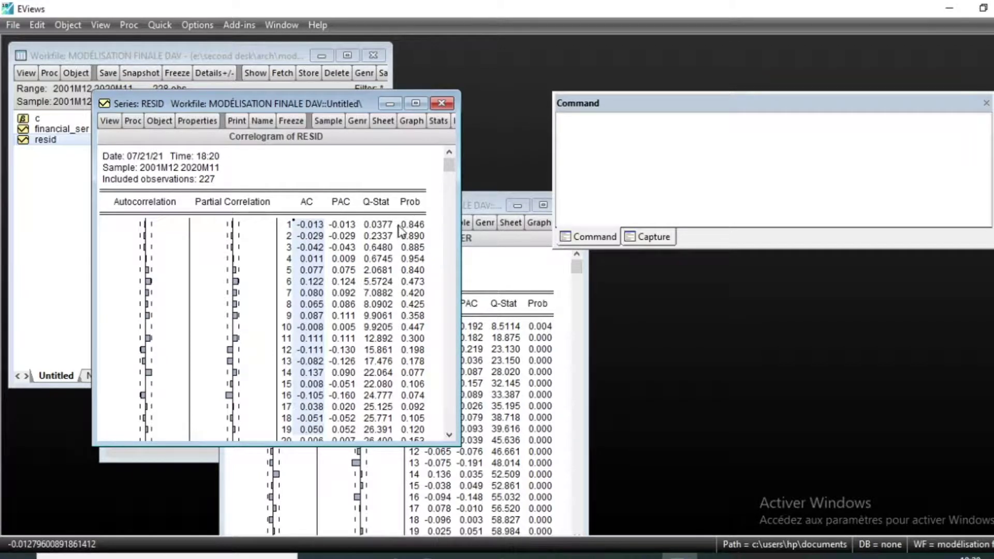
drag(412, 225, 423, 439)
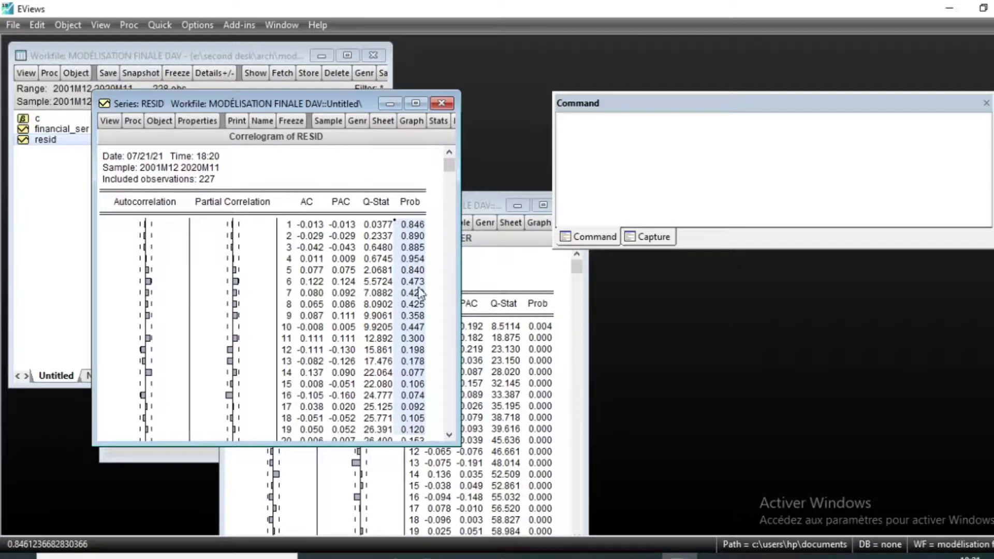
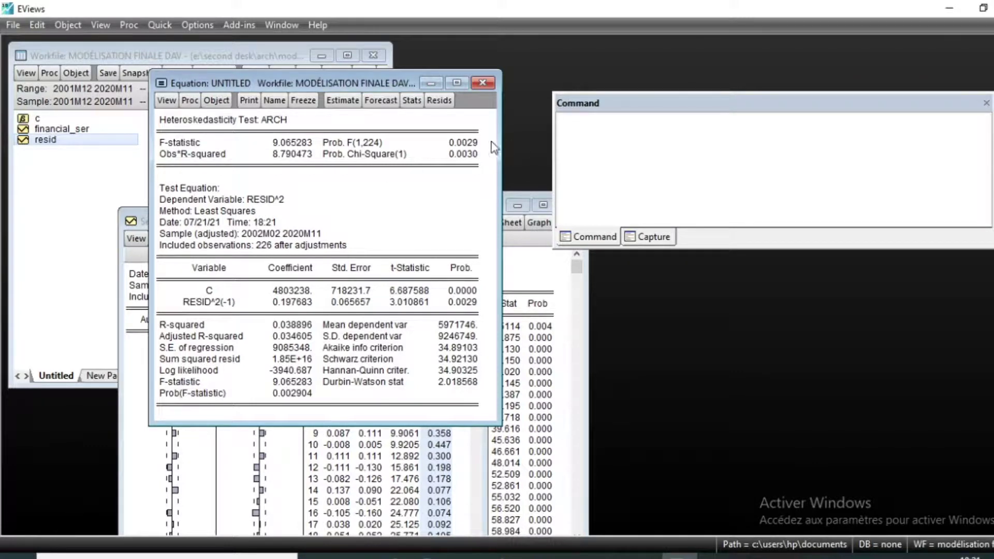
Step: Return to the AR equation's estimation output and run the ARCH heteroskedasticity test on its residuals with 1 lag
click(457, 145)
click(341, 100)
key(Return)
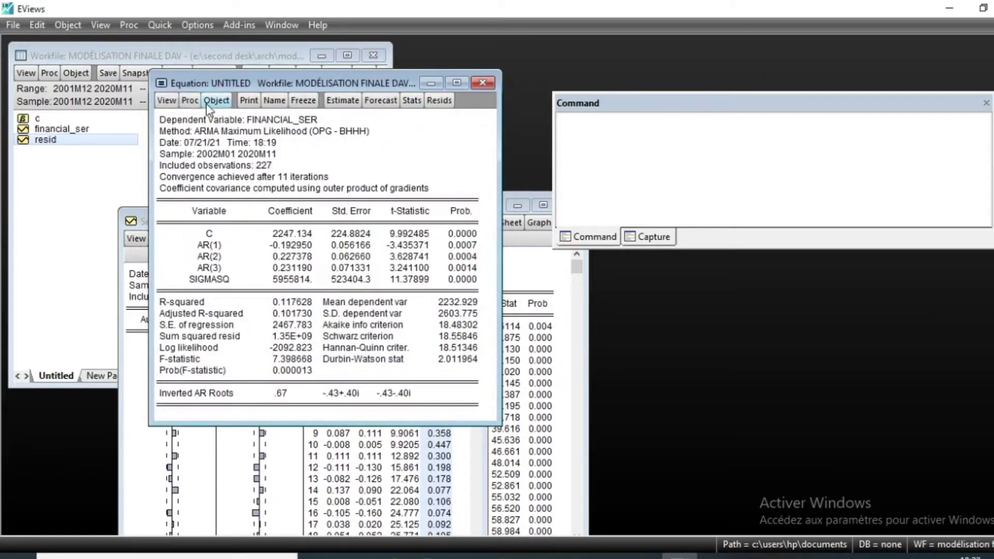
click(166, 100)
mouse_move(304, 243)
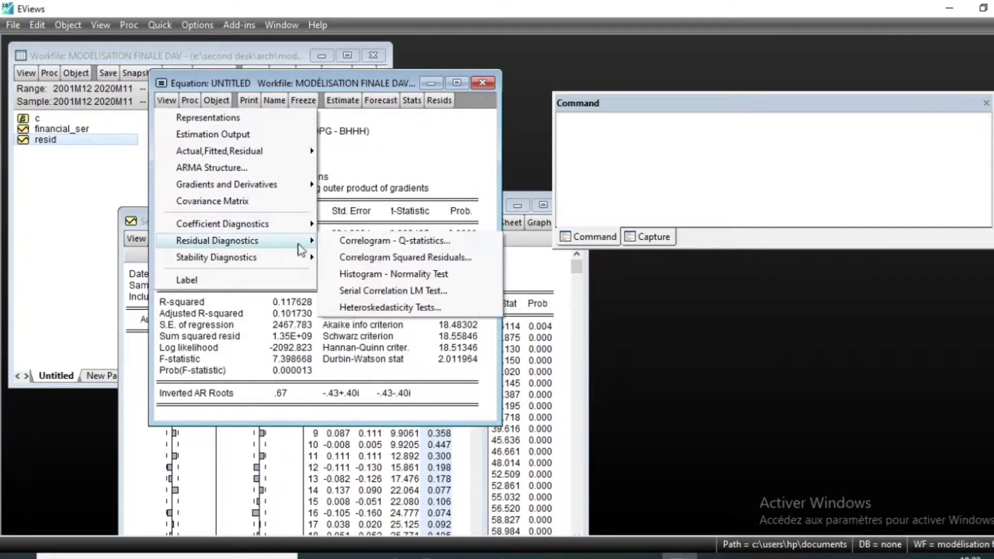
click(384, 305)
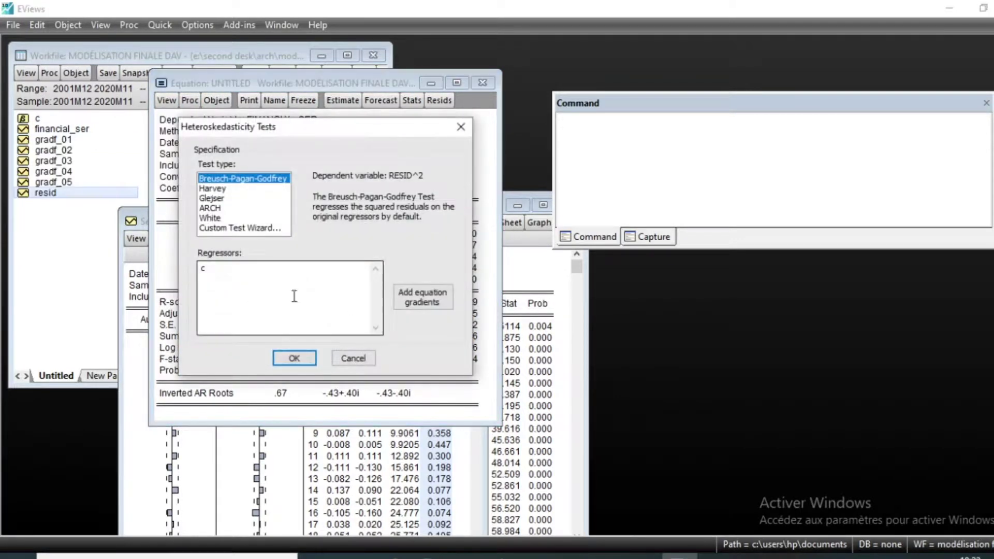
click(210, 208)
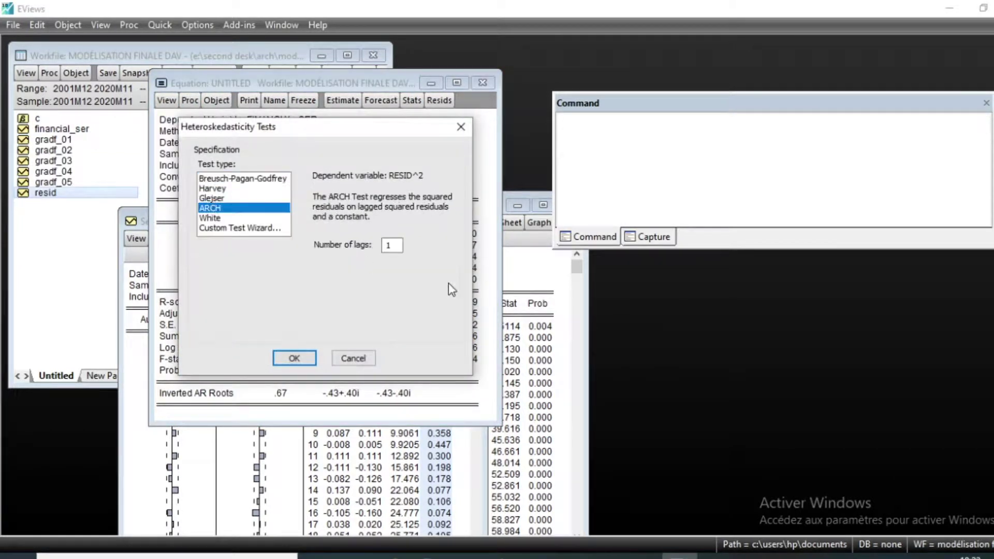
click(311, 357)
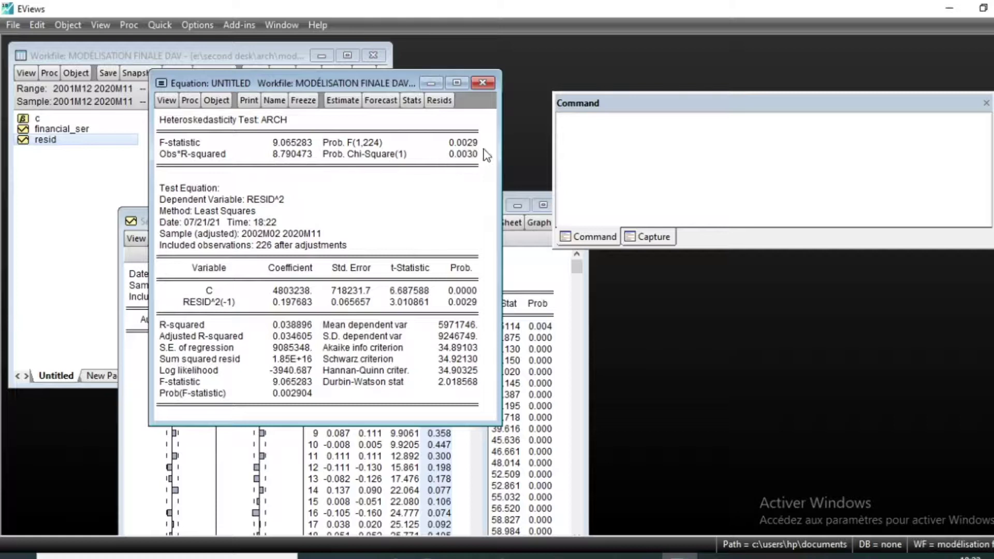
Step: Re-estimate financial_ser c ar(1) ar(2) ar(3) with the ARCH - Autoregressive Conditional Heteroskedasticity method, using ARCH order 1 and GARCH order 0
click(335, 102)
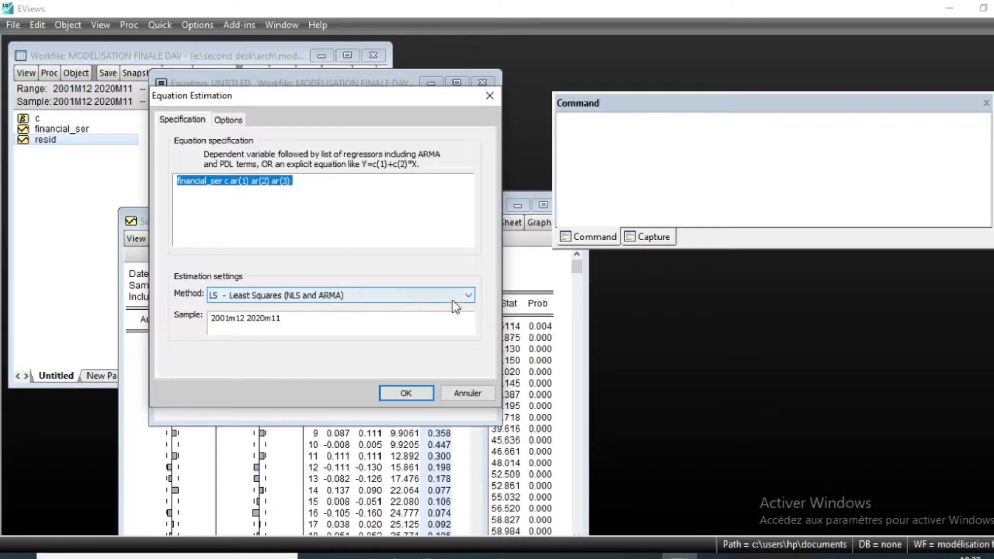
click(471, 297)
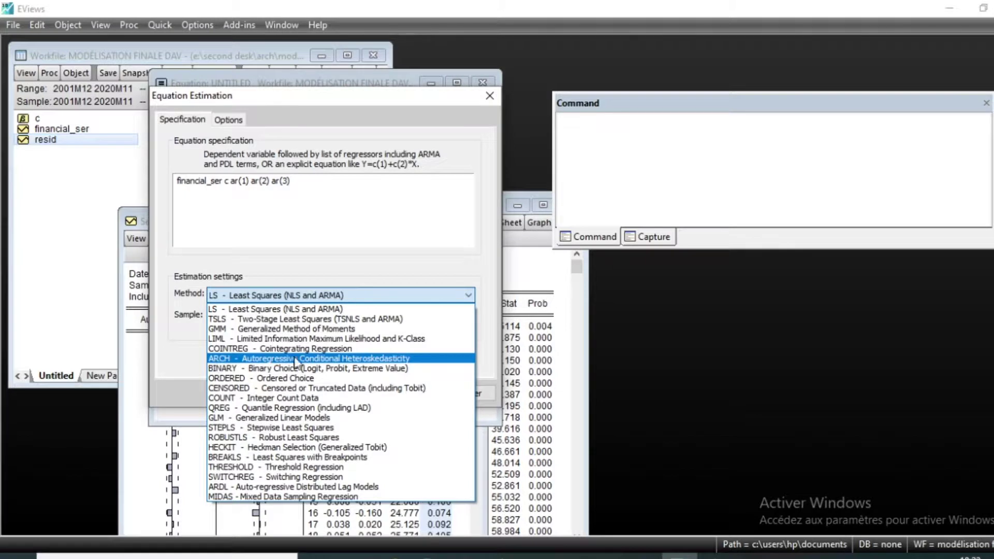
click(404, 360)
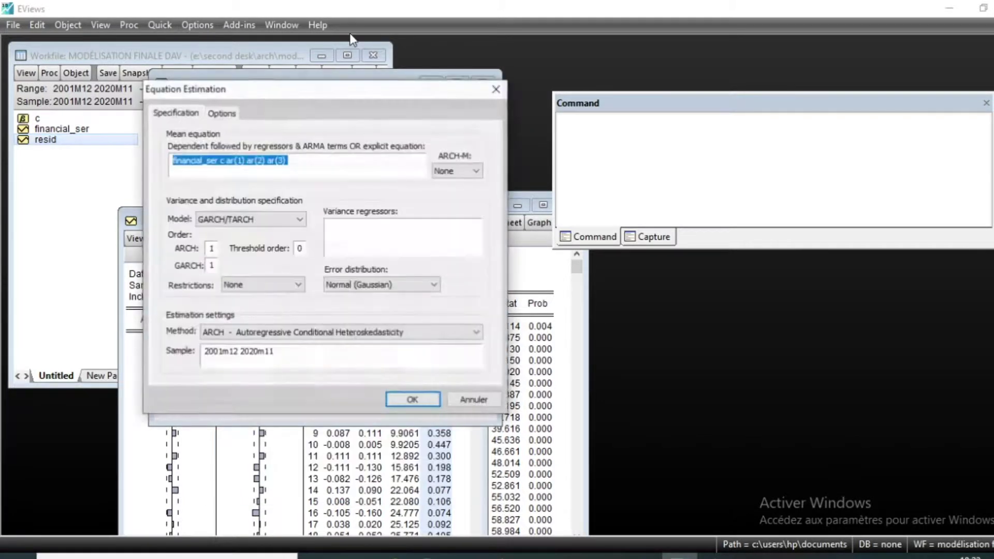
double_click(213, 248)
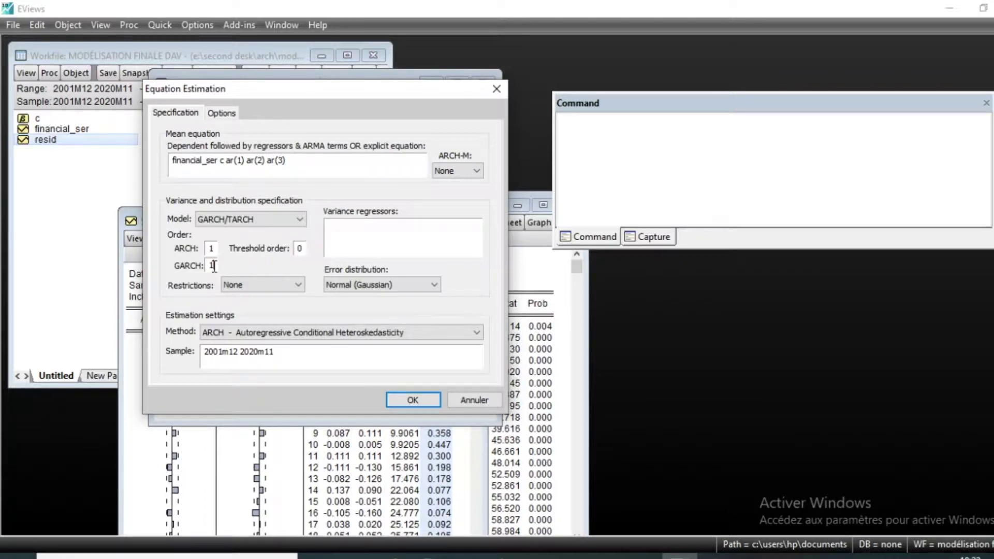
double_click(214, 266)
text(0)
drag(215, 249, 205, 251)
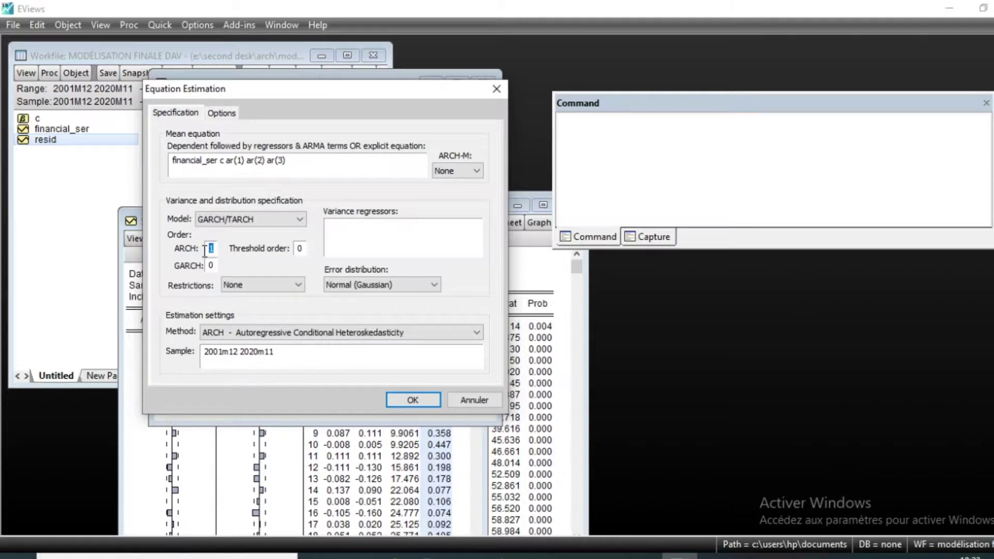
click(413, 399)
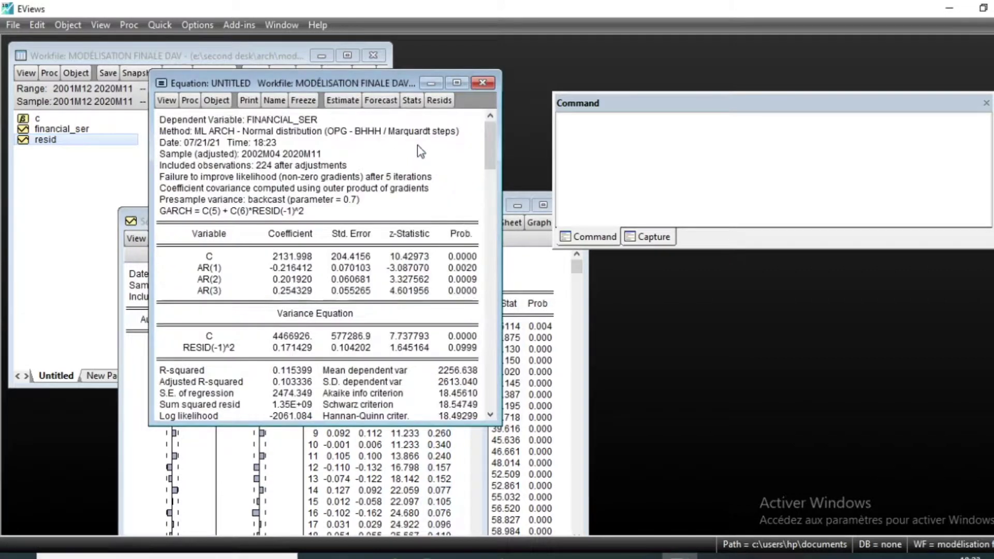
Step: Widen the equation window and examine the probabilities of the mean equation coefficients and of the RESID(-1)^2 term
drag(496, 272, 529, 278)
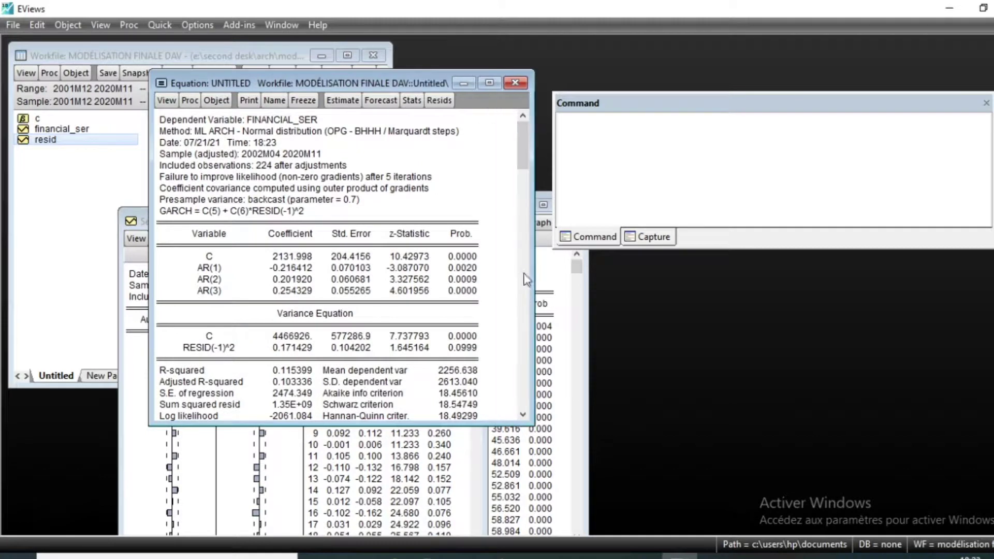
drag(473, 257, 481, 294)
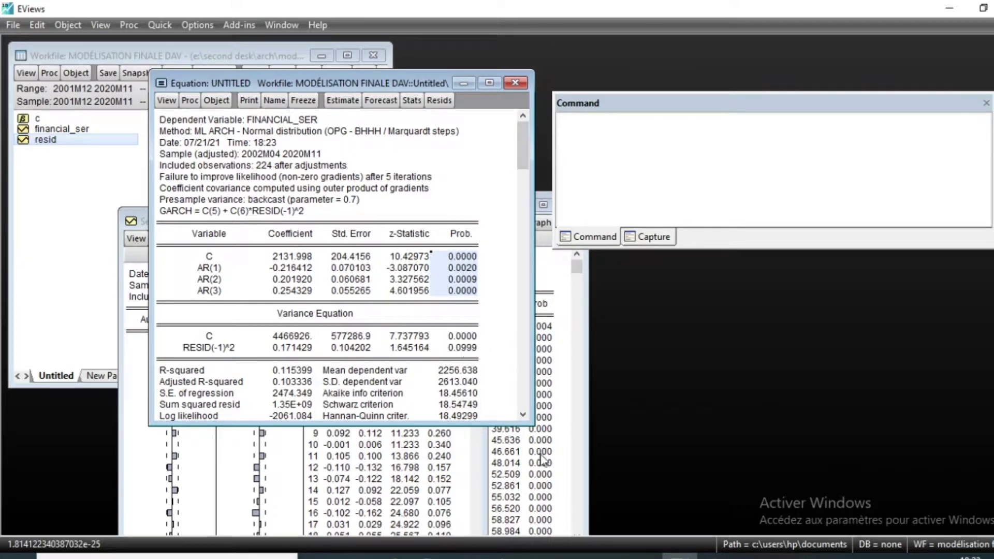
click(450, 348)
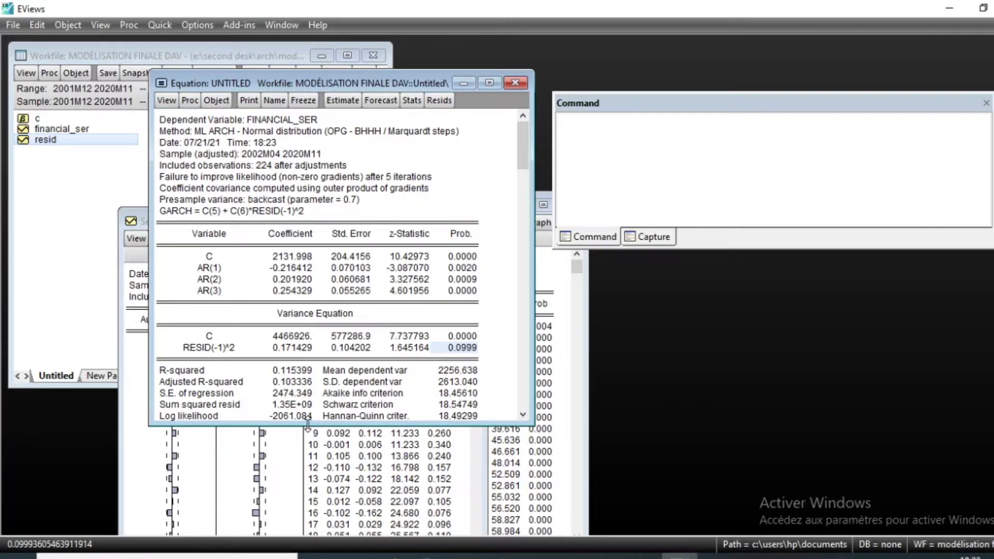
Step: Run the histogram normality test on the ARCH equation's standardized residuals
drag(308, 426, 308, 431)
click(167, 102)
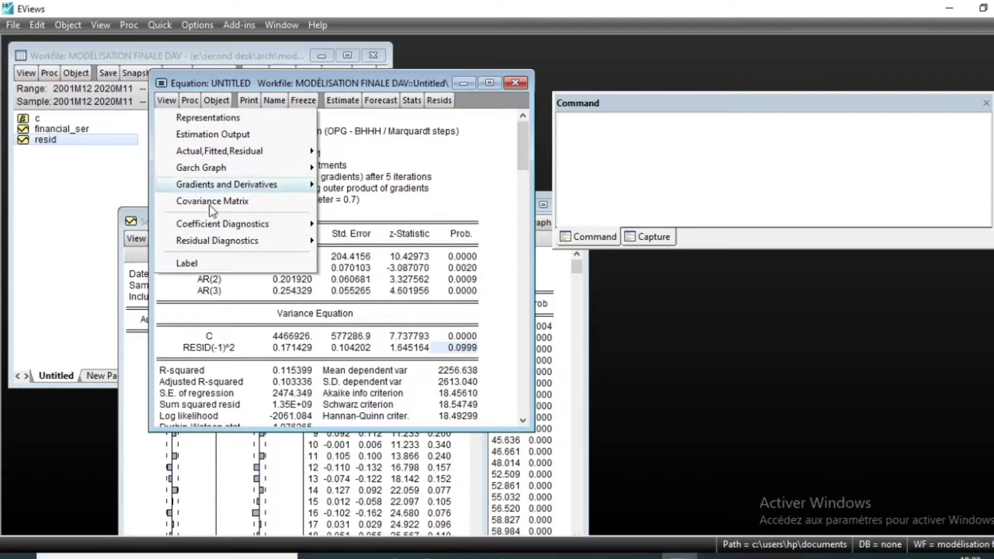
mouse_move(238, 242)
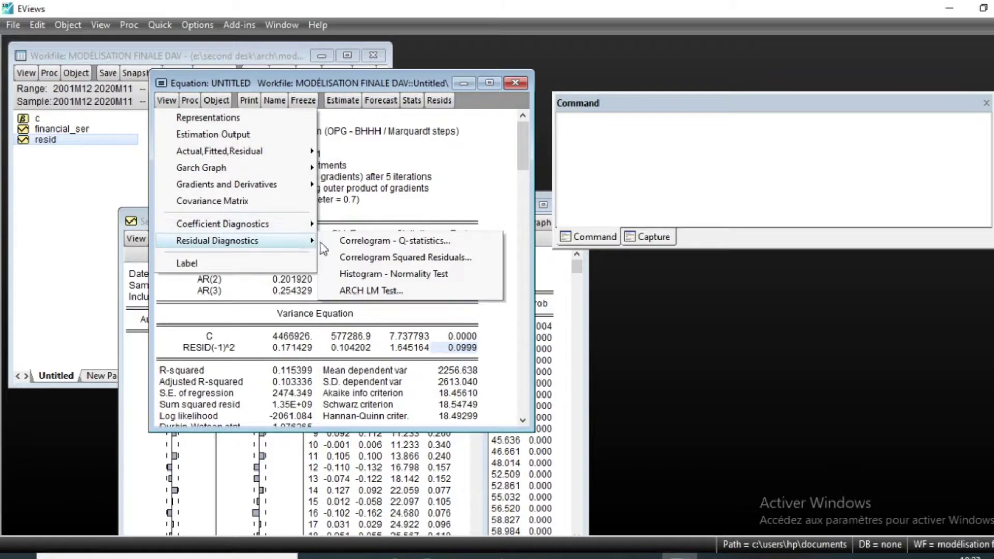
click(365, 275)
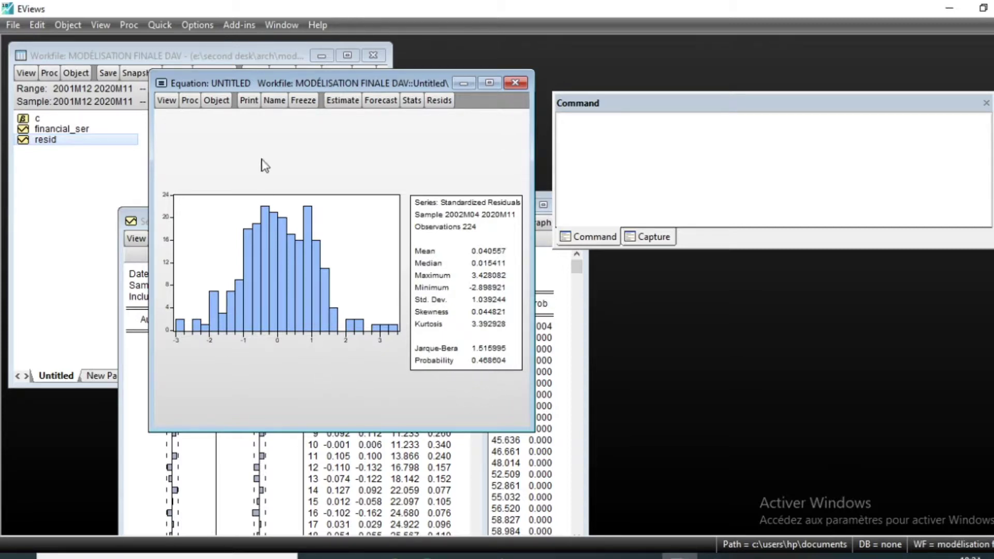
Step: Reopen the resid series to review the correlogram of the ARCH equation's residuals, moving its window into full view
click(167, 101)
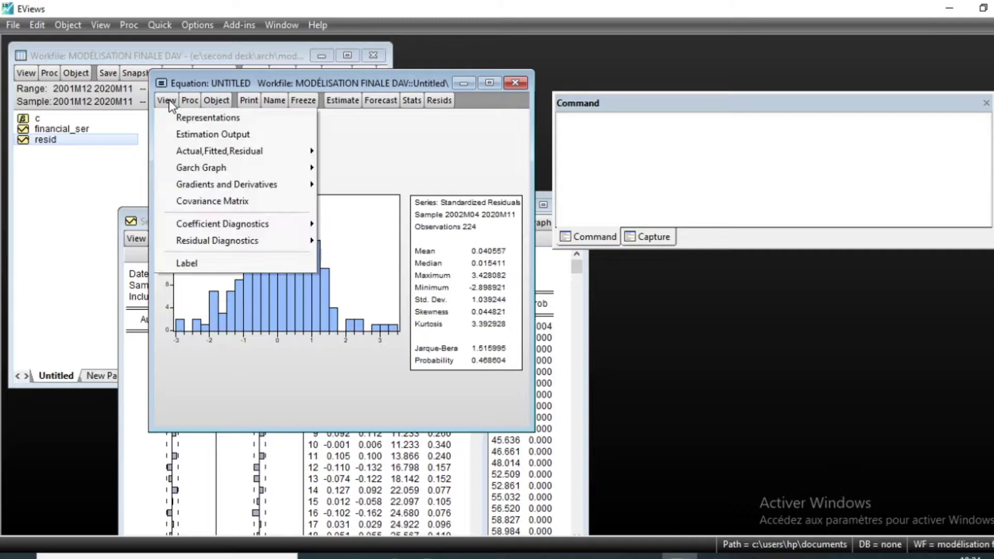
click(374, 89)
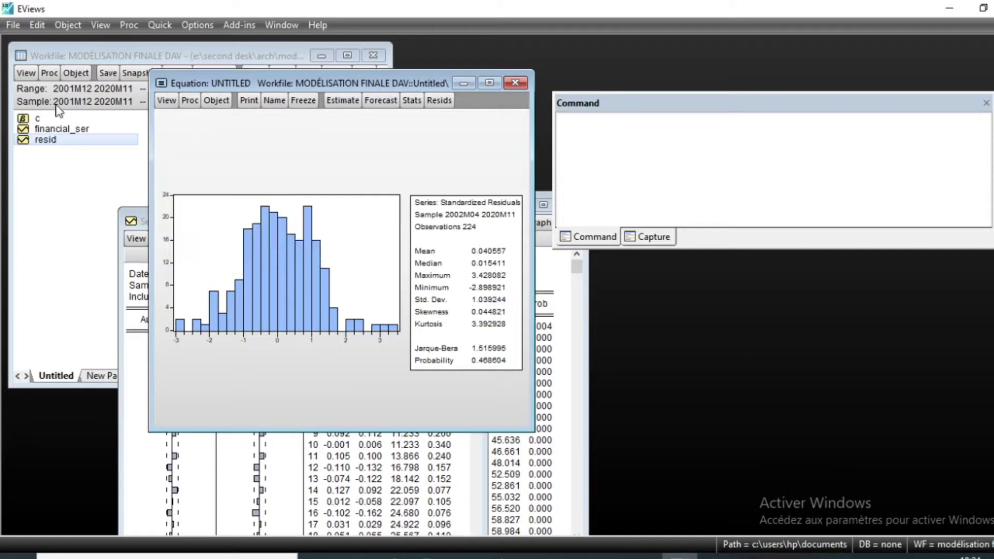
double_click(48, 138)
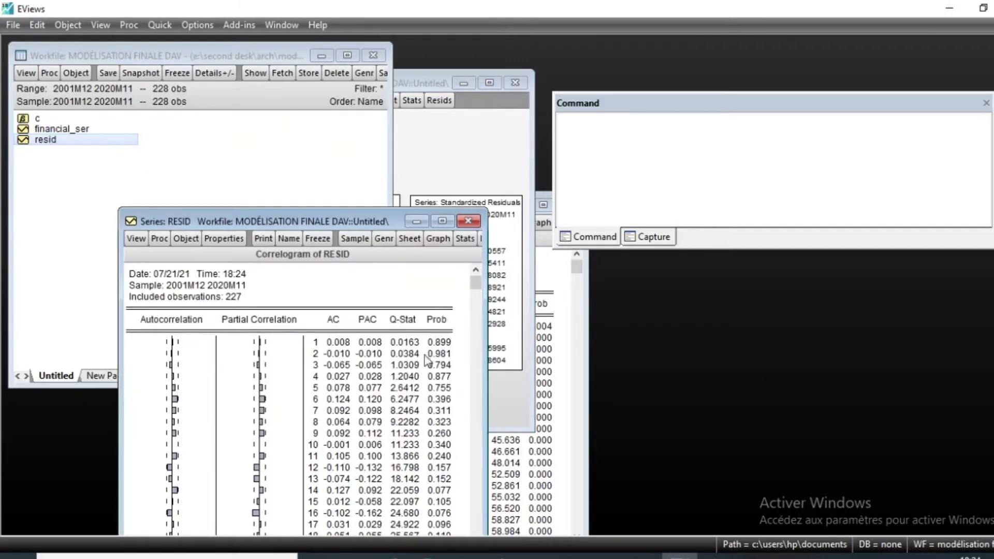
drag(333, 230, 322, 171)
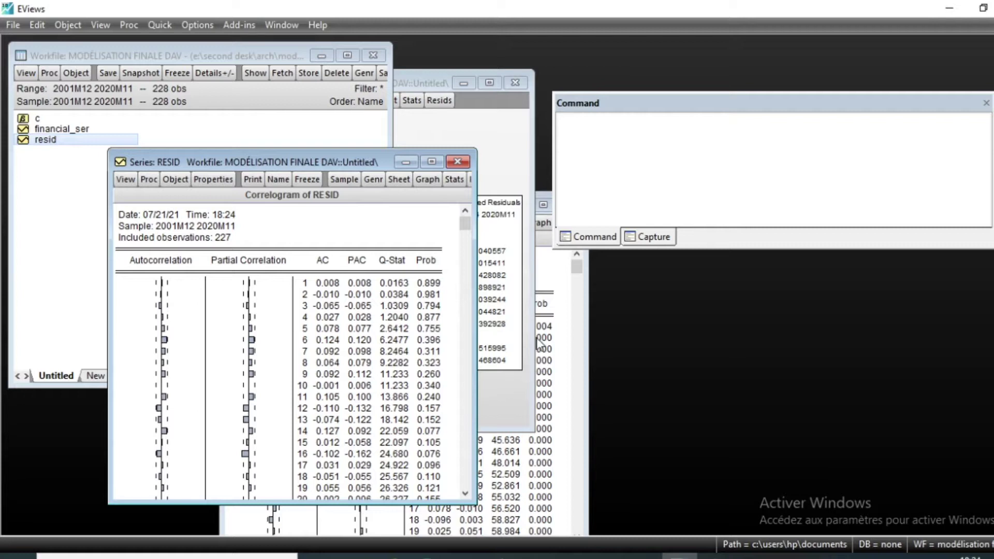
Step: Run the ARCH heteroskedasticity test with 1 lag on the ARCH equation's residuals and check the F-statistic's probability
click(550, 359)
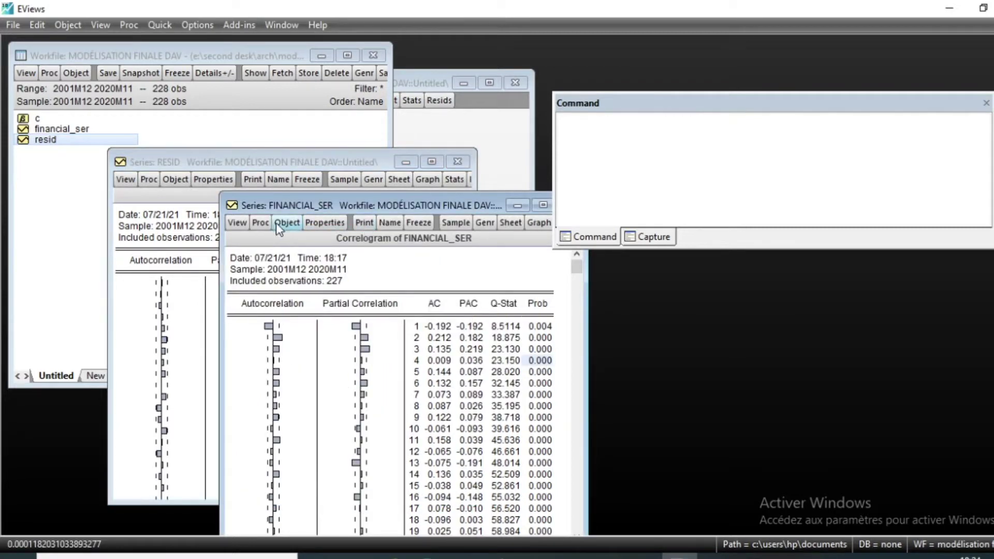
click(417, 80)
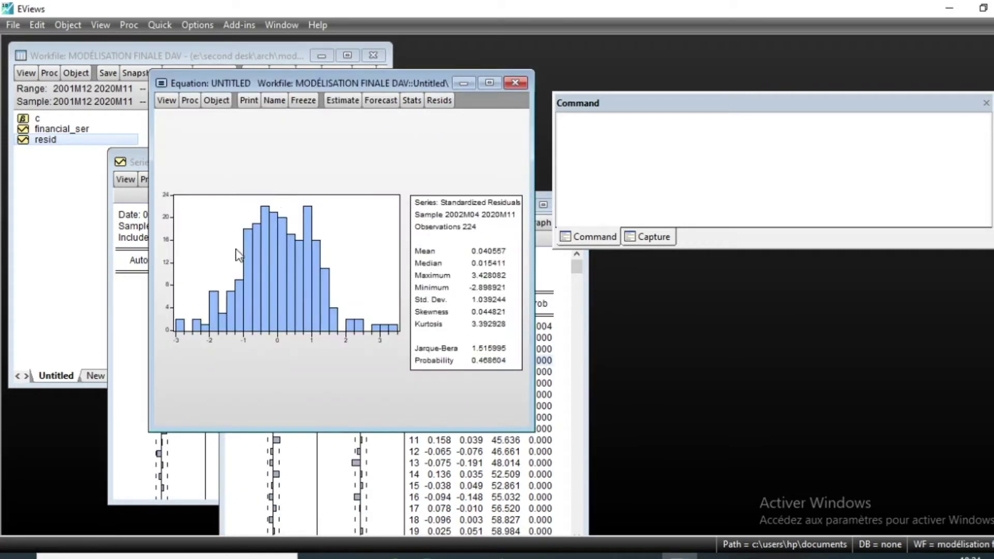
click(167, 100)
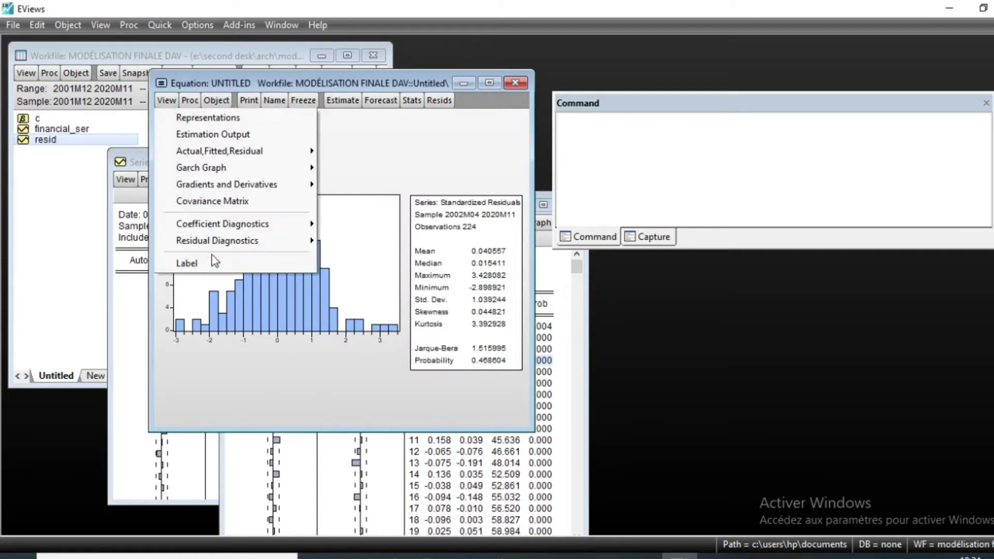
mouse_move(282, 243)
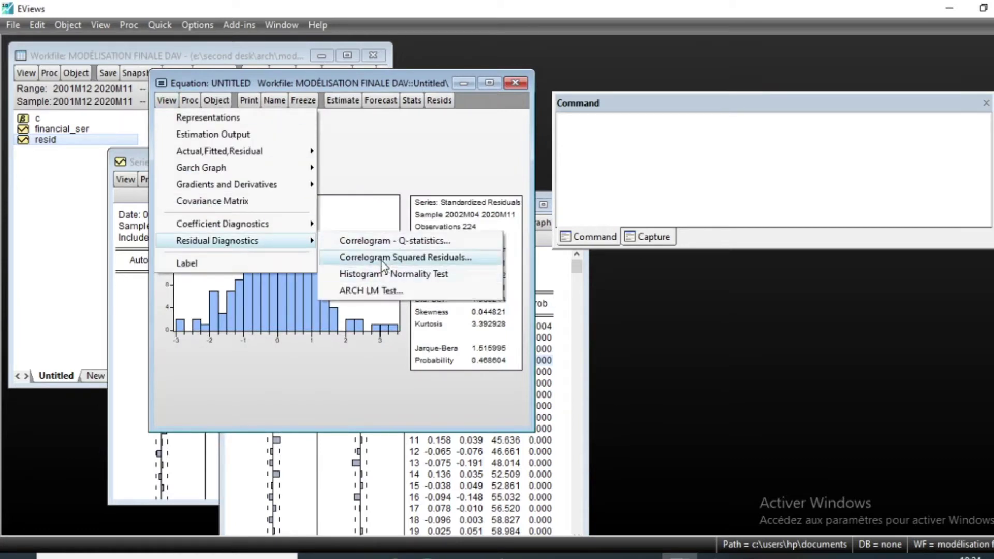
click(371, 291)
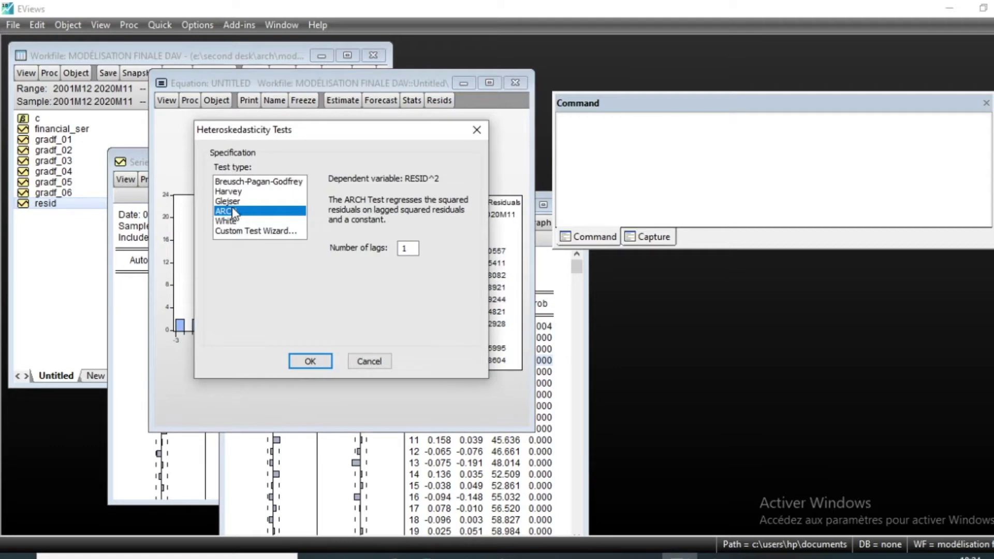
click(309, 361)
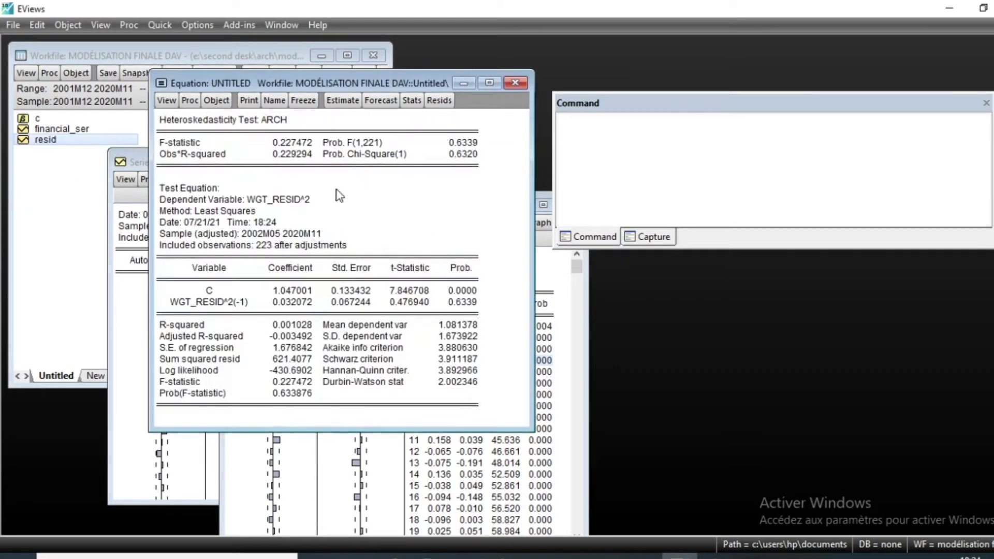
click(454, 143)
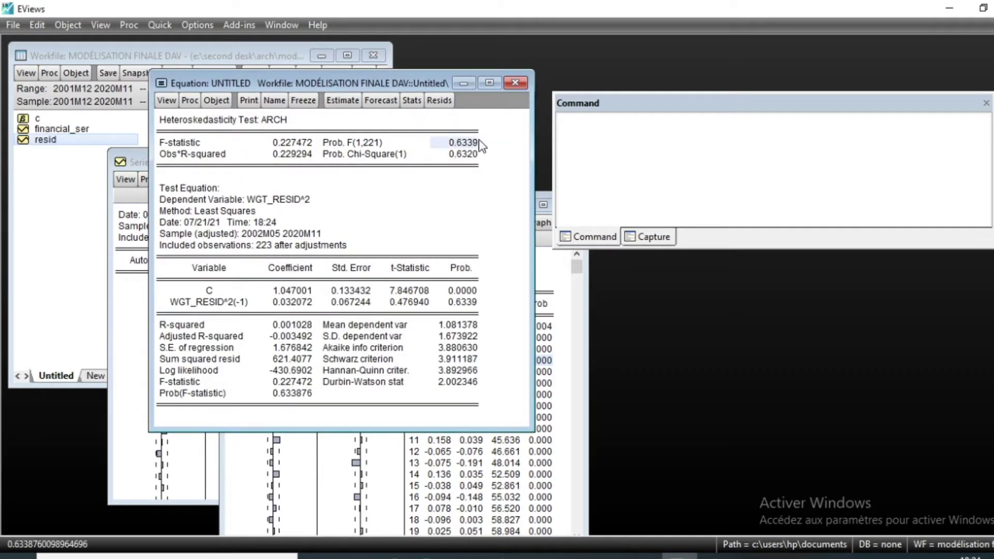